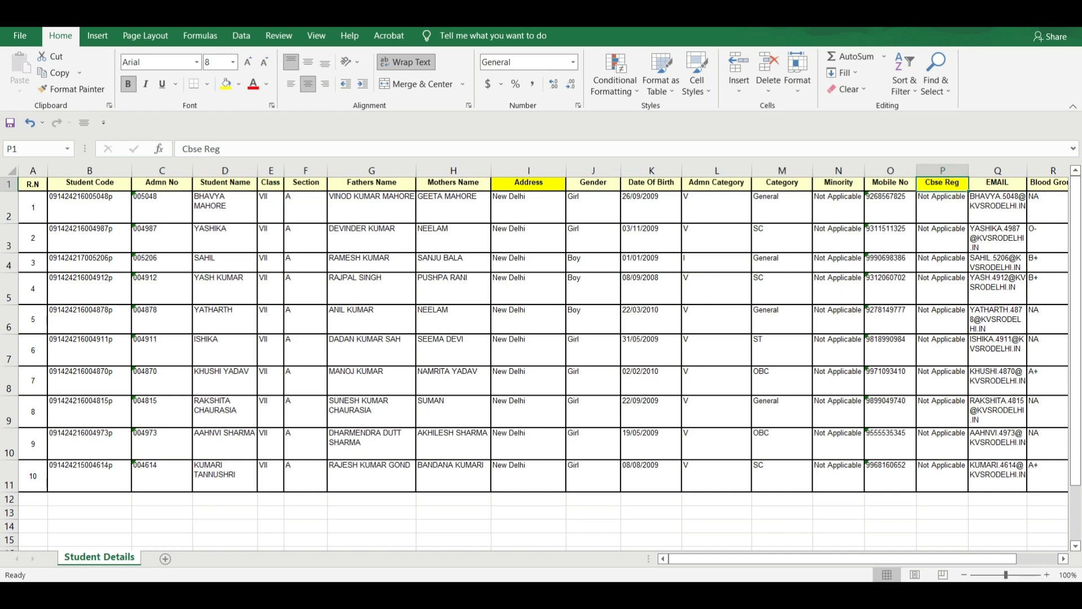
# Step: Open Marks Uploading Template.xls from the S2S Result Software Training folder in File Explorer
pyautogui.hotkey('alt', 'Tab')
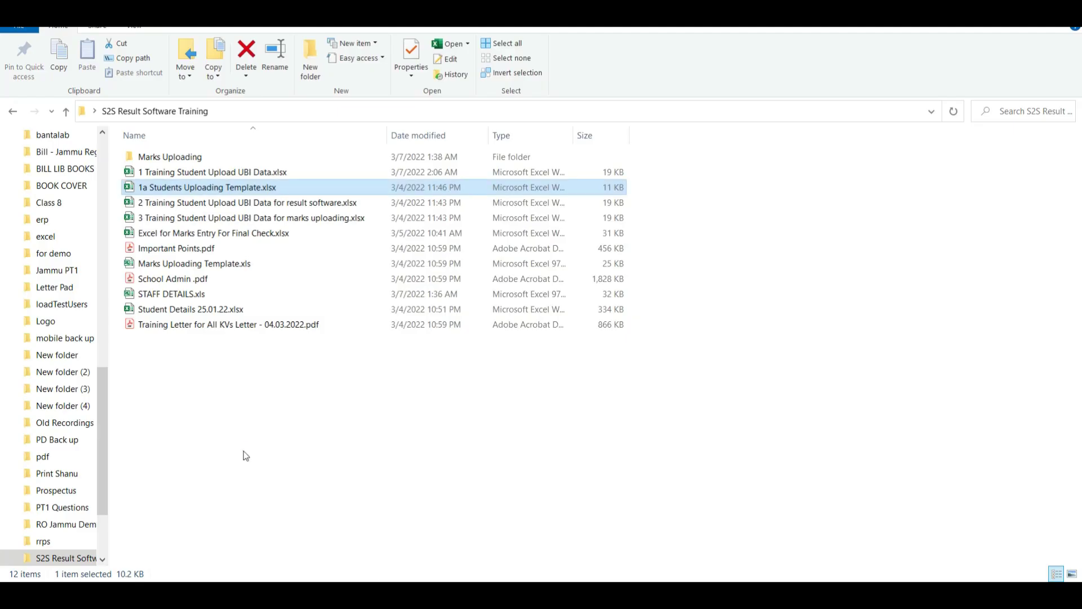
pyautogui.click(245, 455)
pyautogui.doubleClick(183, 265)
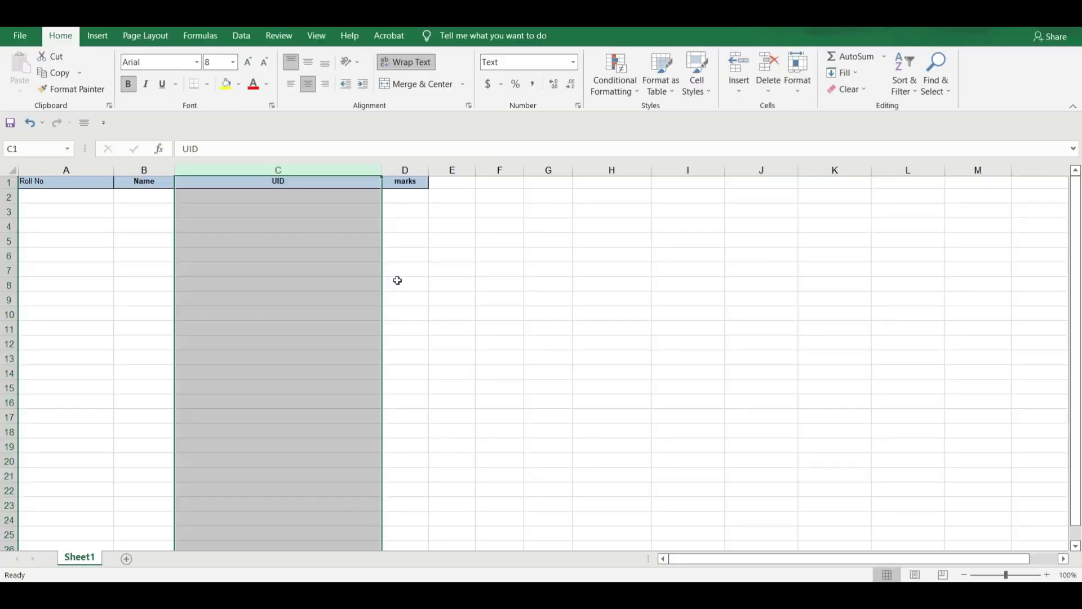
# Step: Inspect the template's cells, inserting and then deleting a blank row above the headers
pyautogui.click(79, 257)
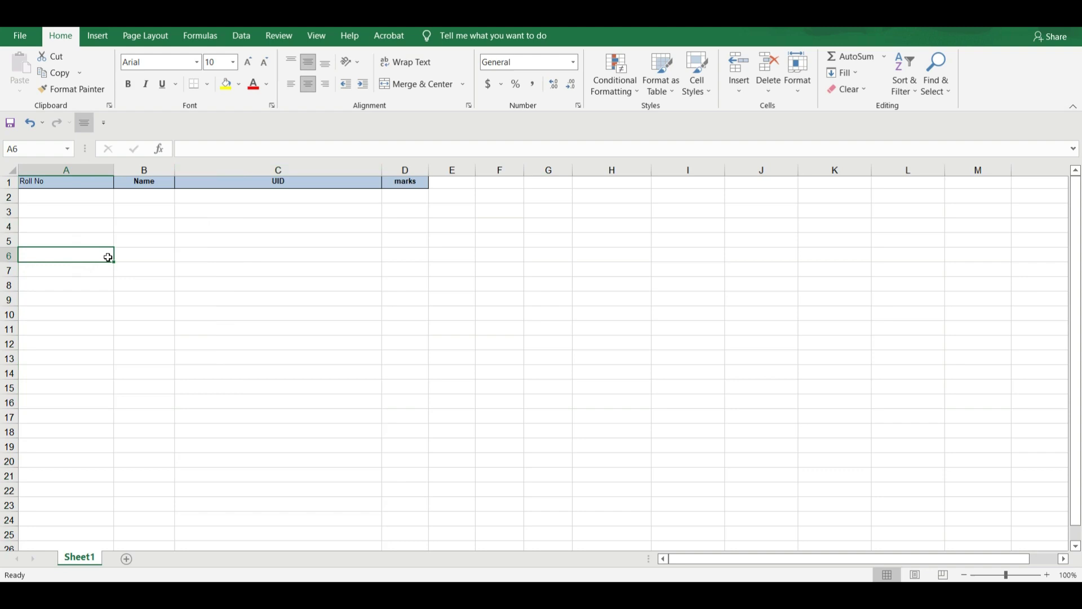
pyautogui.click(146, 258)
pyautogui.click(237, 252)
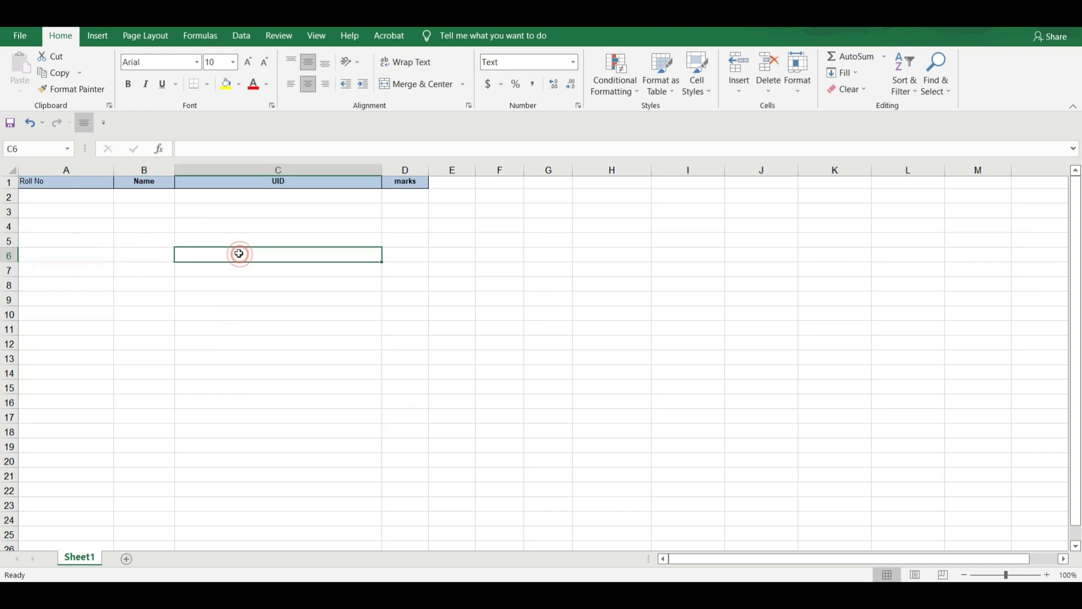
pyautogui.click(407, 225)
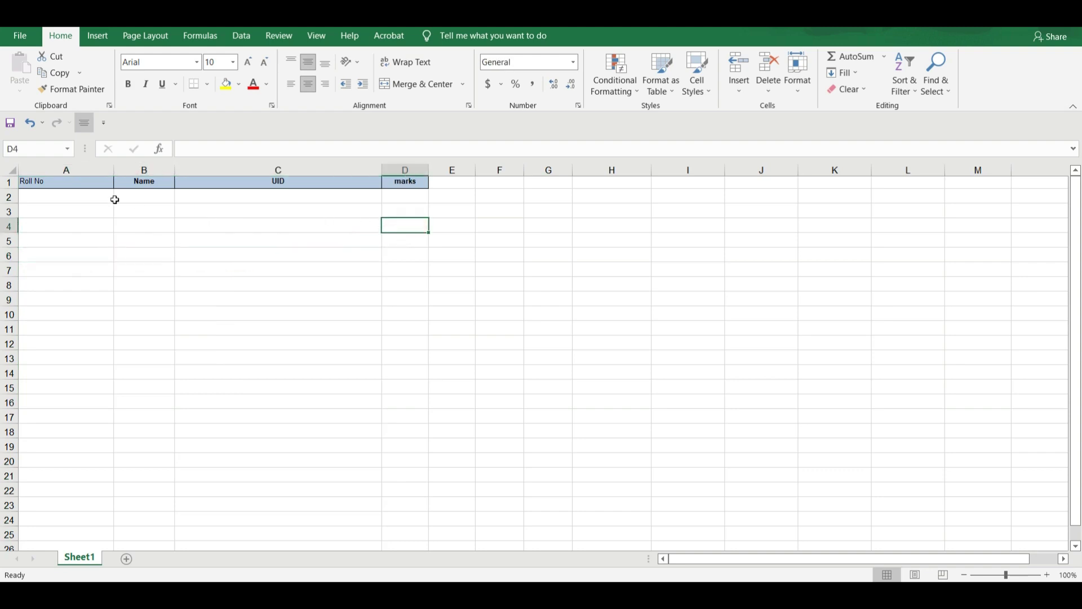
pyautogui.rightClick(9, 181)
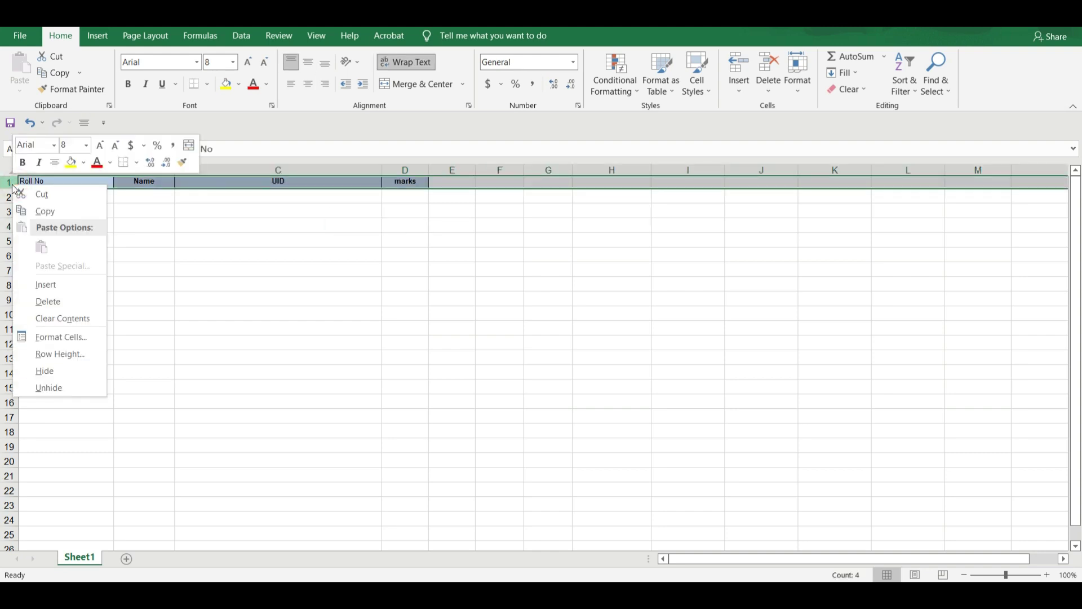
pyautogui.click(51, 281)
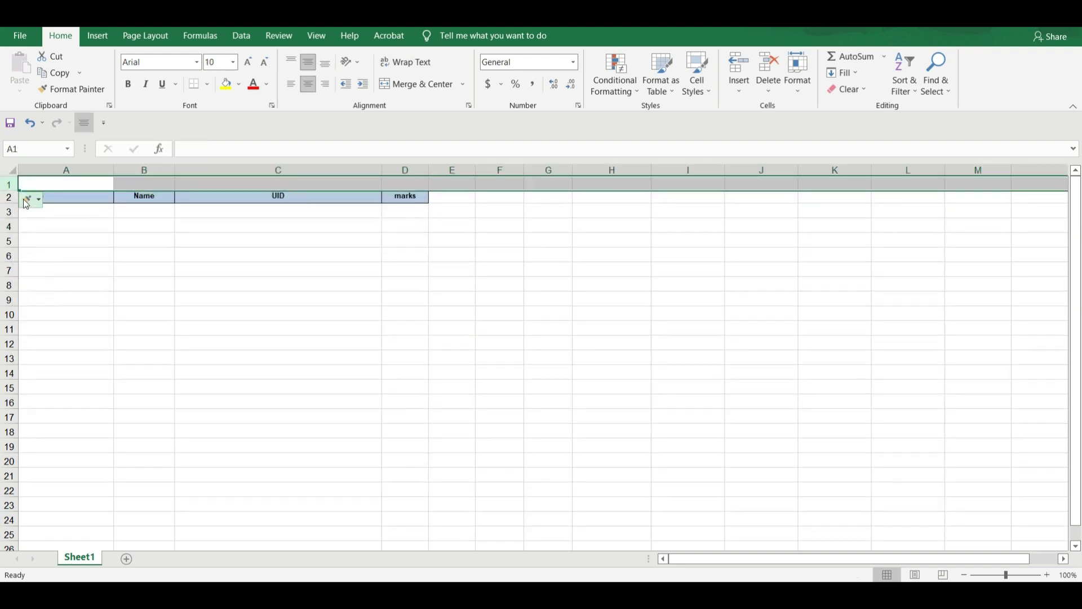
pyautogui.rightClick(7, 182)
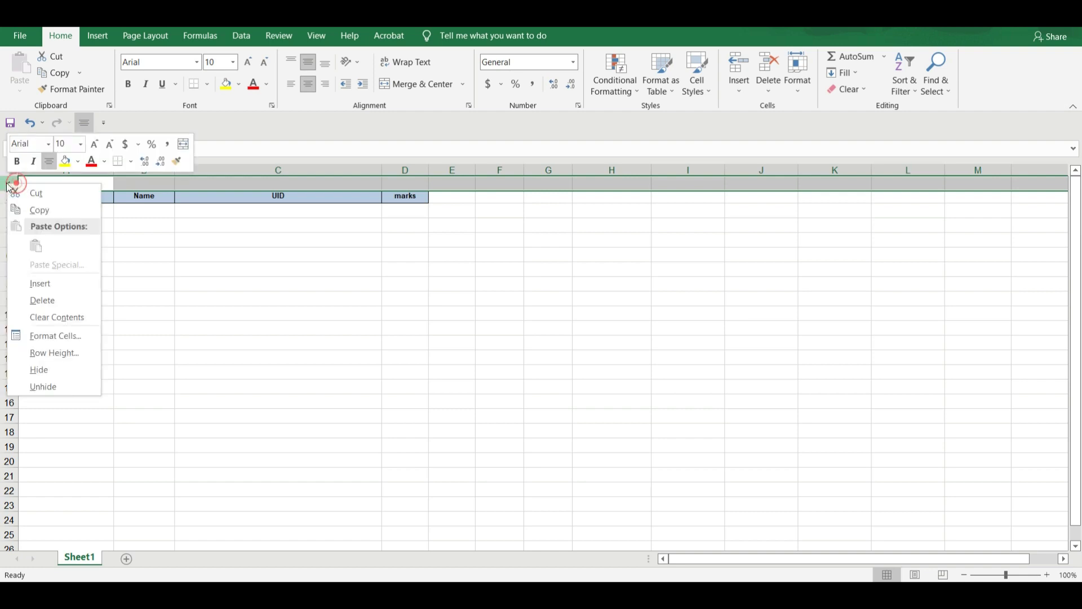
pyautogui.click(50, 306)
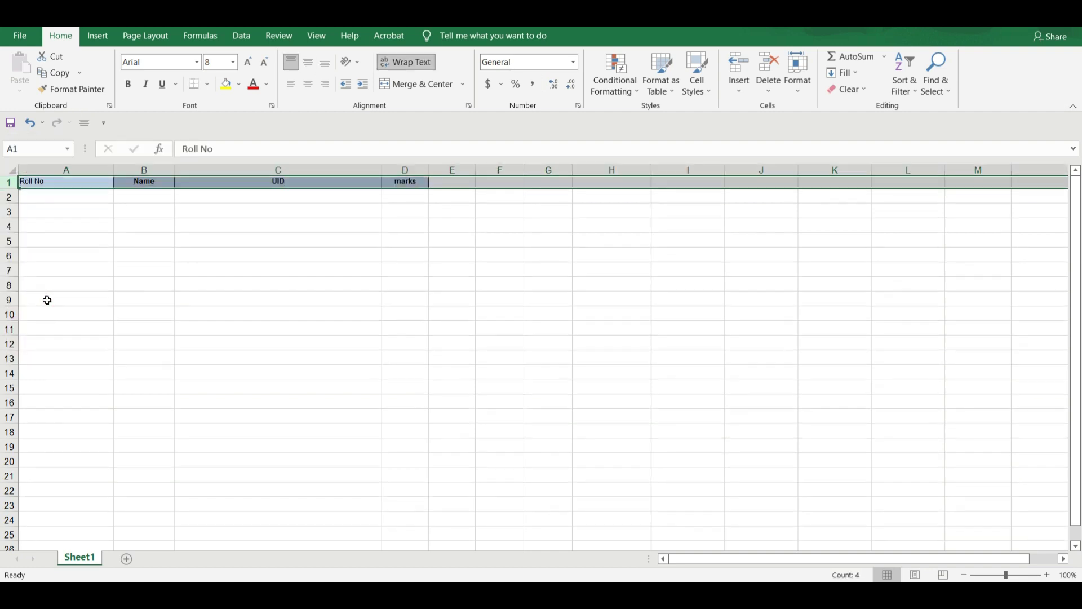
# Step: Check the Roll No, Name, UID and marks headers, then return to the Student Details workbook
pyautogui.click(104, 219)
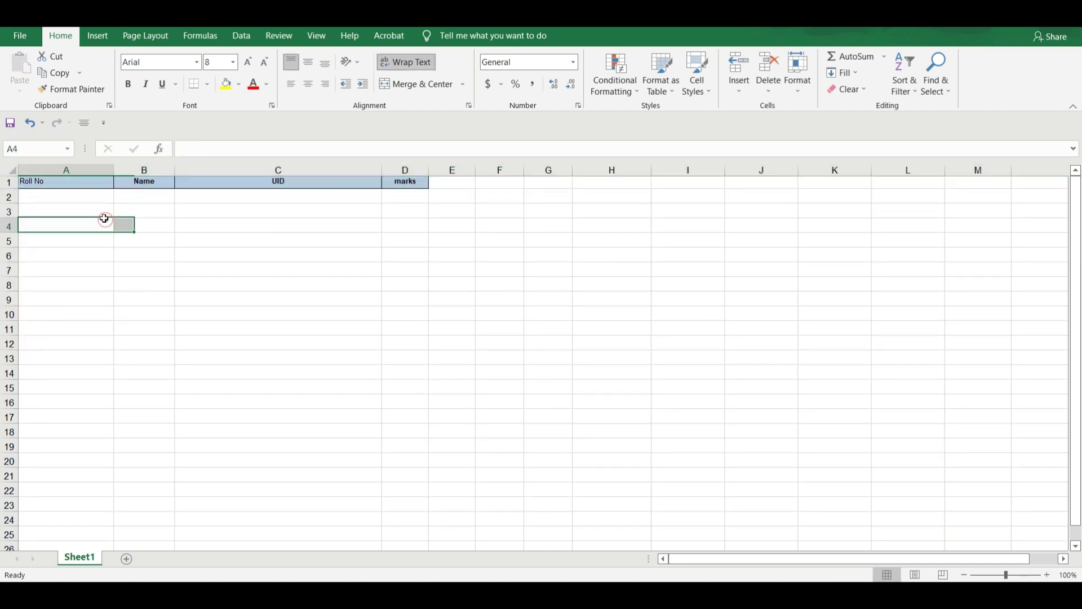
pyautogui.click(85, 186)
pyautogui.click(141, 181)
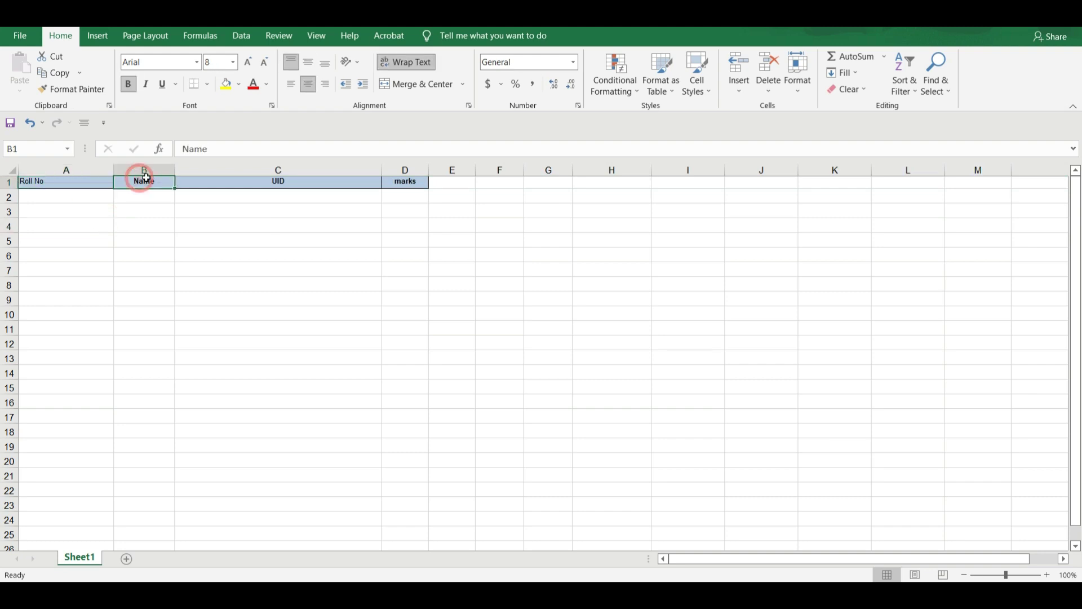
pyautogui.click(279, 181)
pyautogui.click(412, 181)
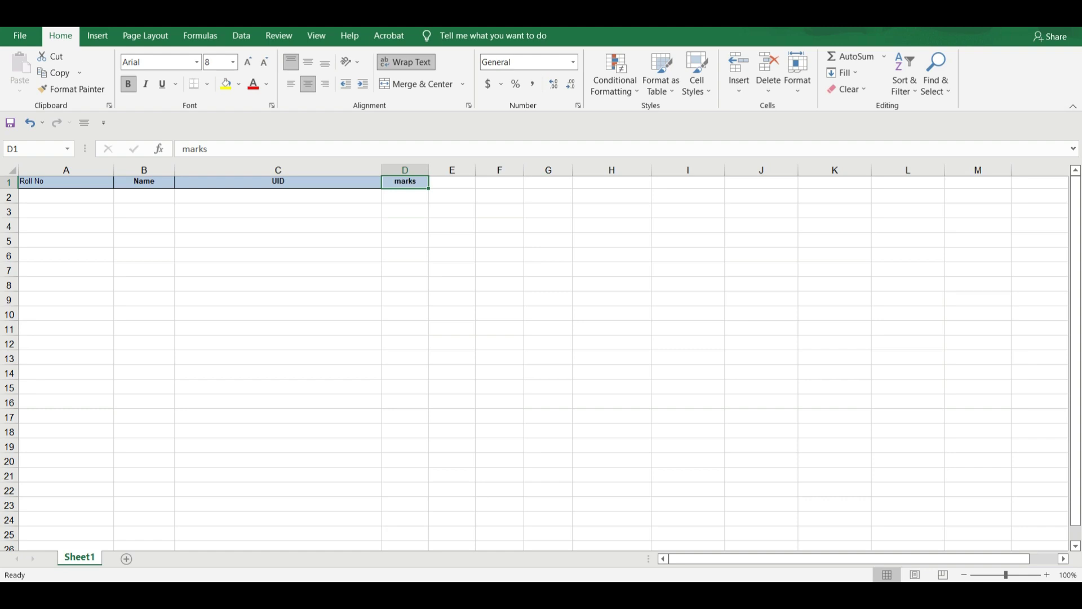
pyautogui.click(463, 563)
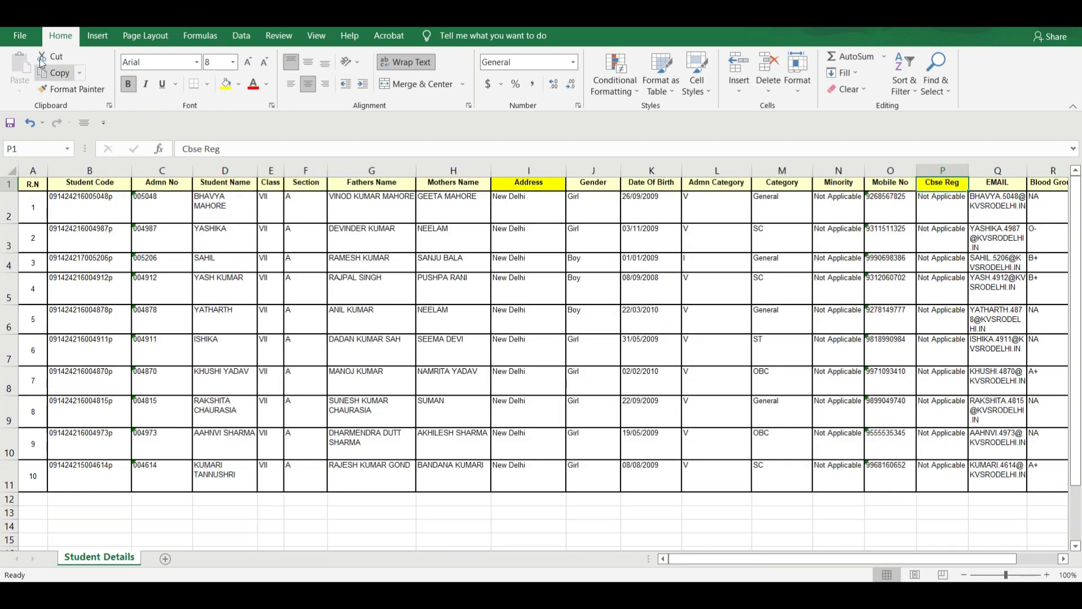
# Step: Save the workbook as For Marks Uploading in the S2S Result Software Training folder
pyautogui.click(20, 37)
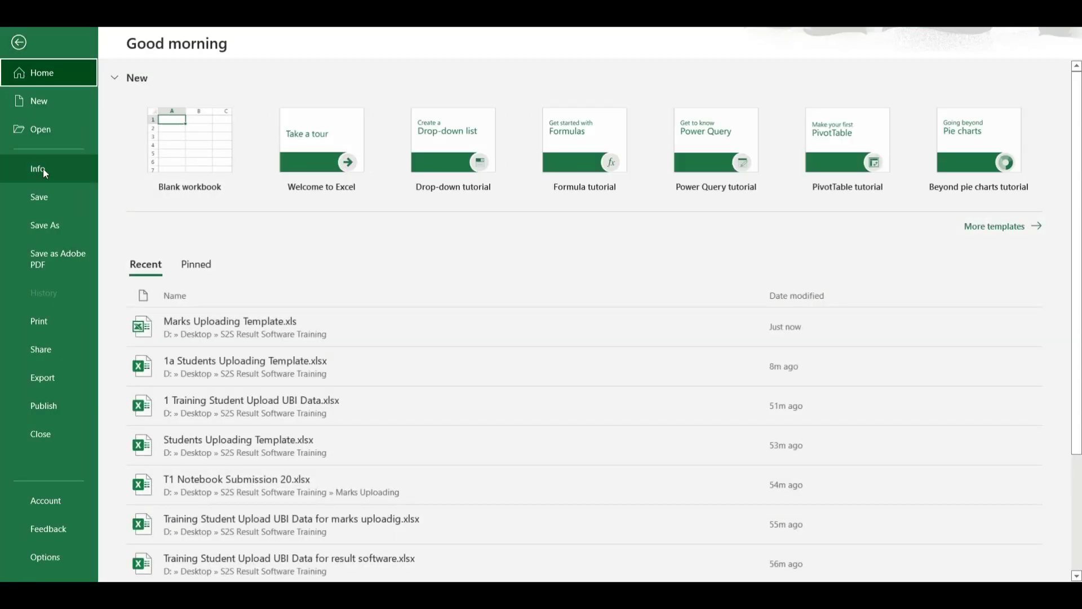
pyautogui.click(43, 228)
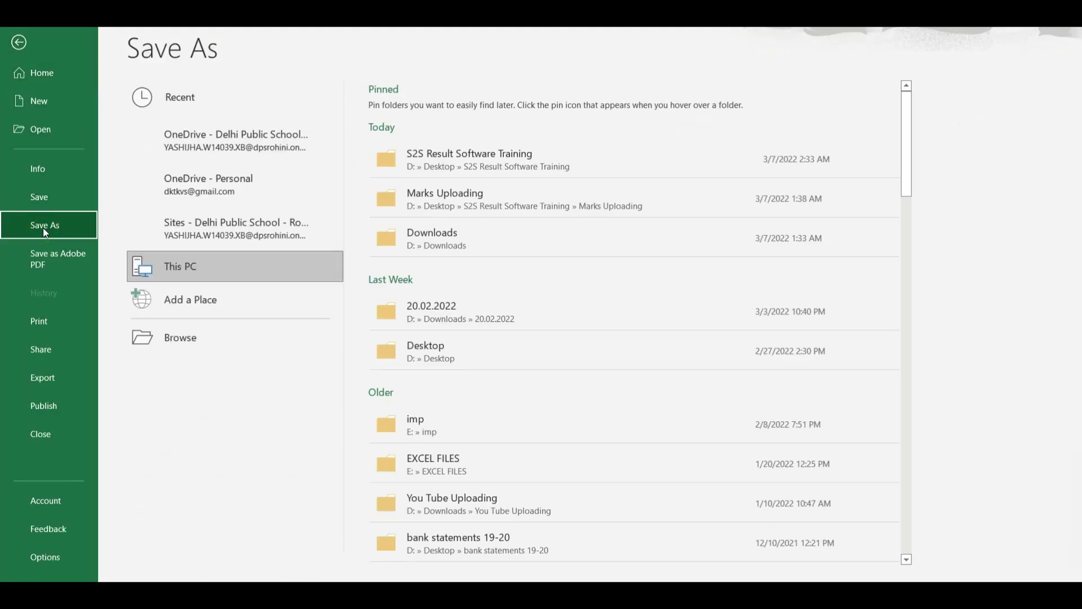
pyautogui.click(518, 154)
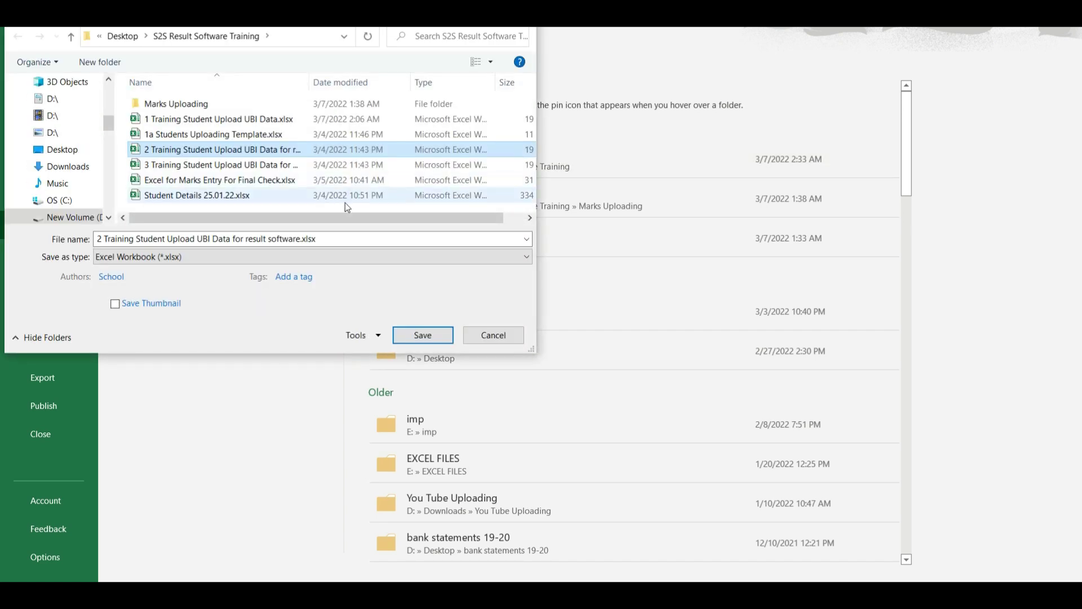
pyautogui.click(318, 239)
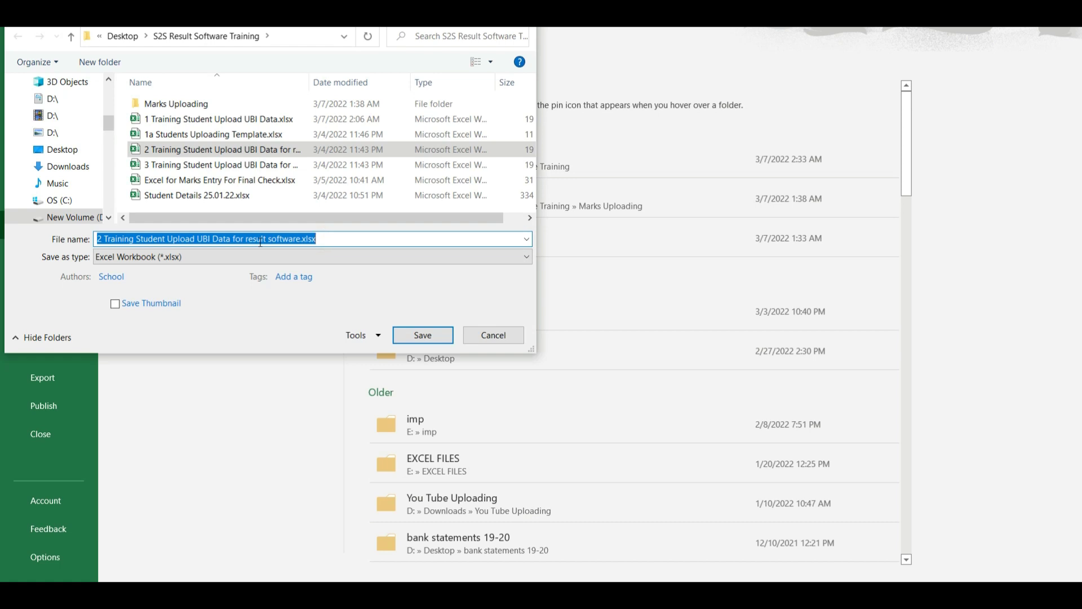
pyautogui.write('For Marks Uploadin')
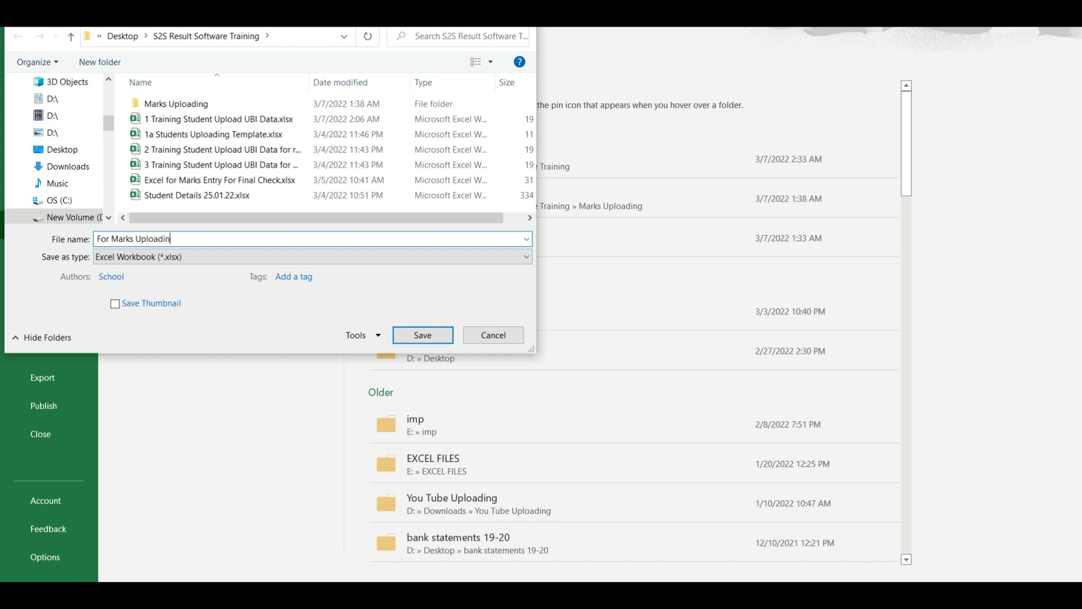
pyautogui.click(438, 333)
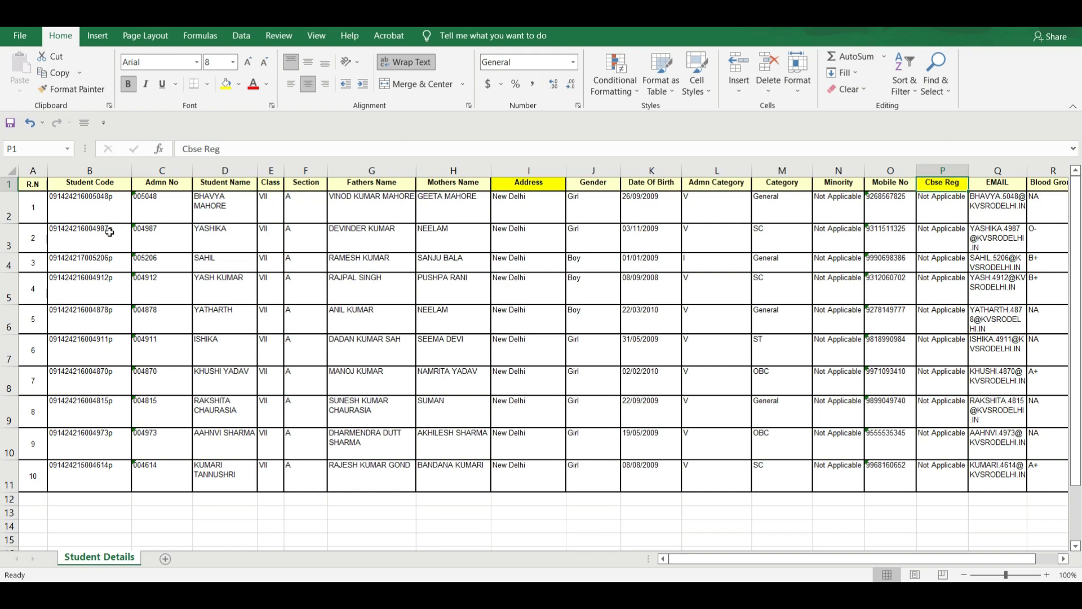
# Step: Delete the Admn No column and columns D through Q, Class to Blood Group
pyautogui.click(174, 171)
pyautogui.rightClick(176, 173)
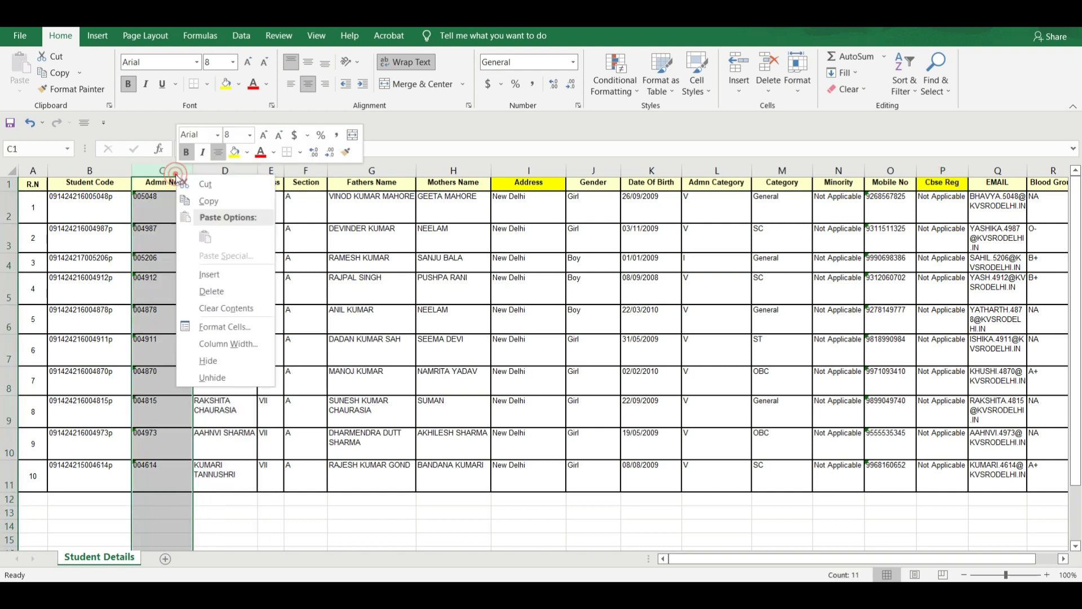
pyautogui.click(228, 292)
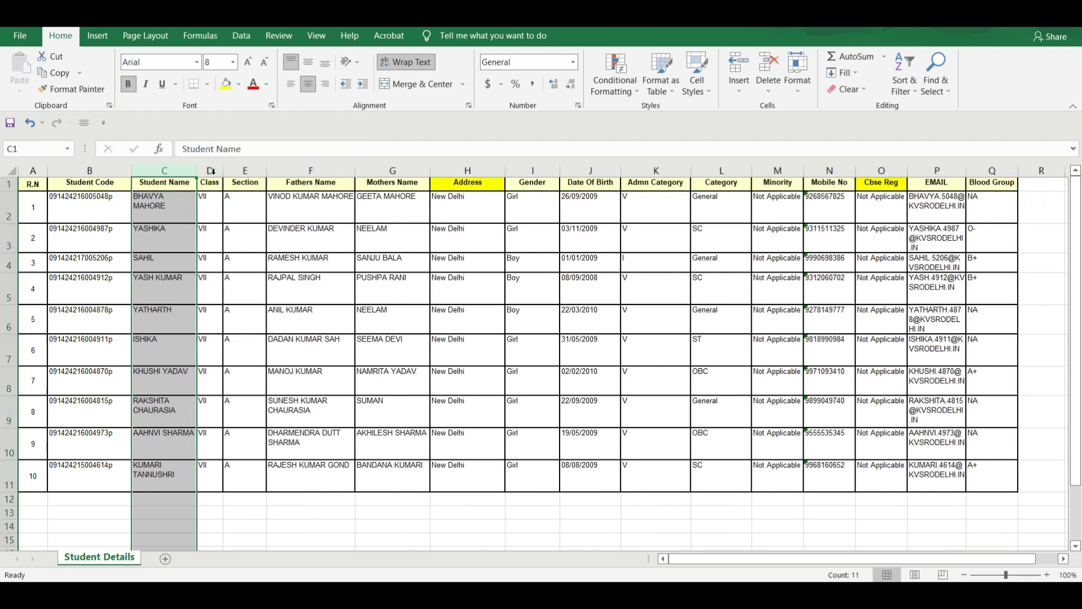
pyautogui.moveTo(210, 169); pyautogui.dragTo(991, 168)
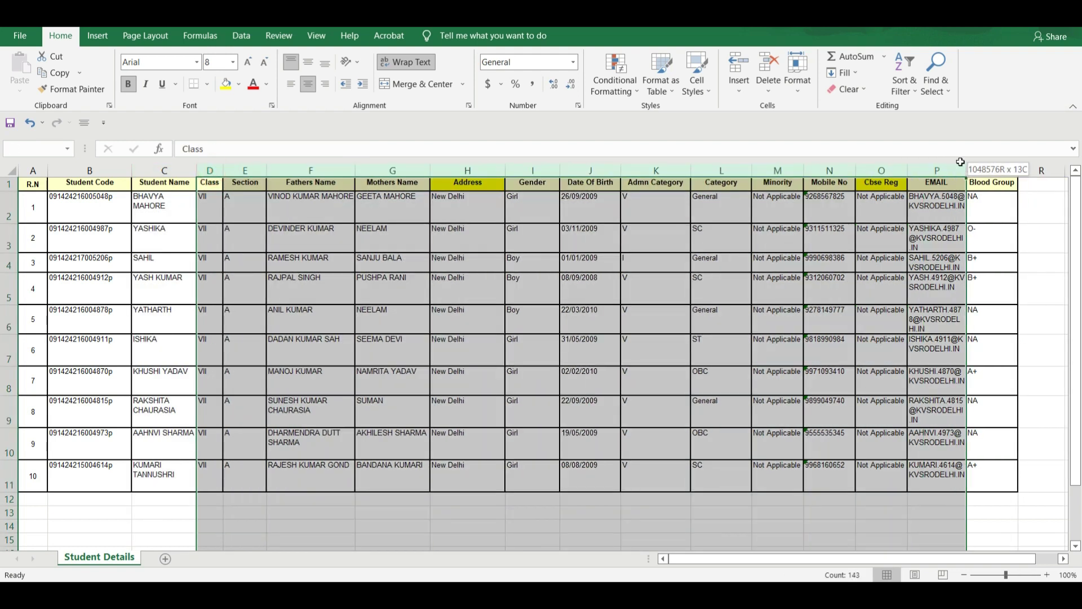
pyautogui.rightClick(993, 169)
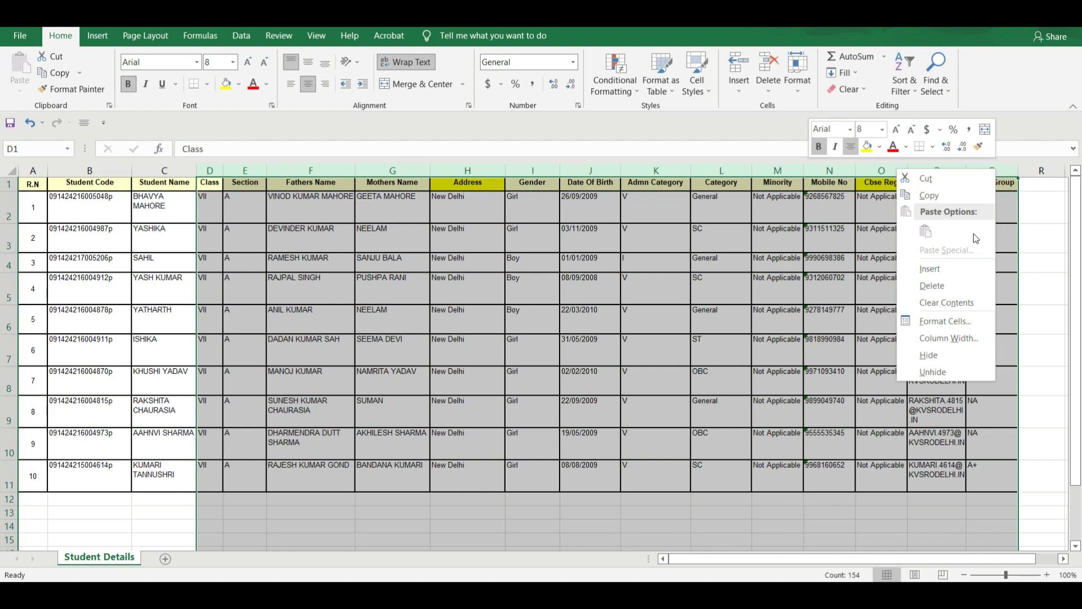
pyautogui.click(961, 287)
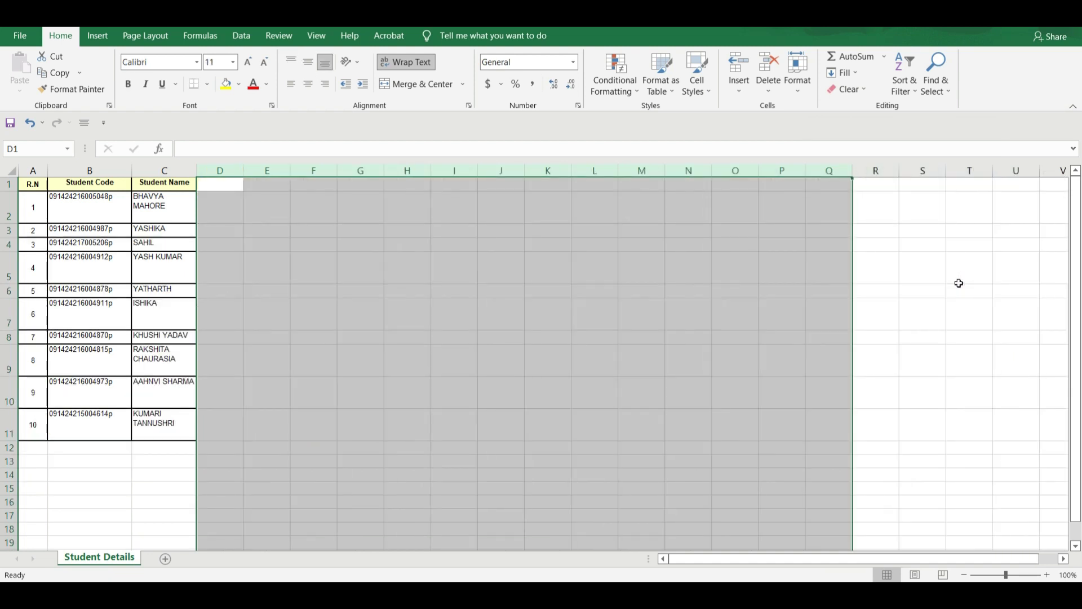
pyautogui.click(617, 337)
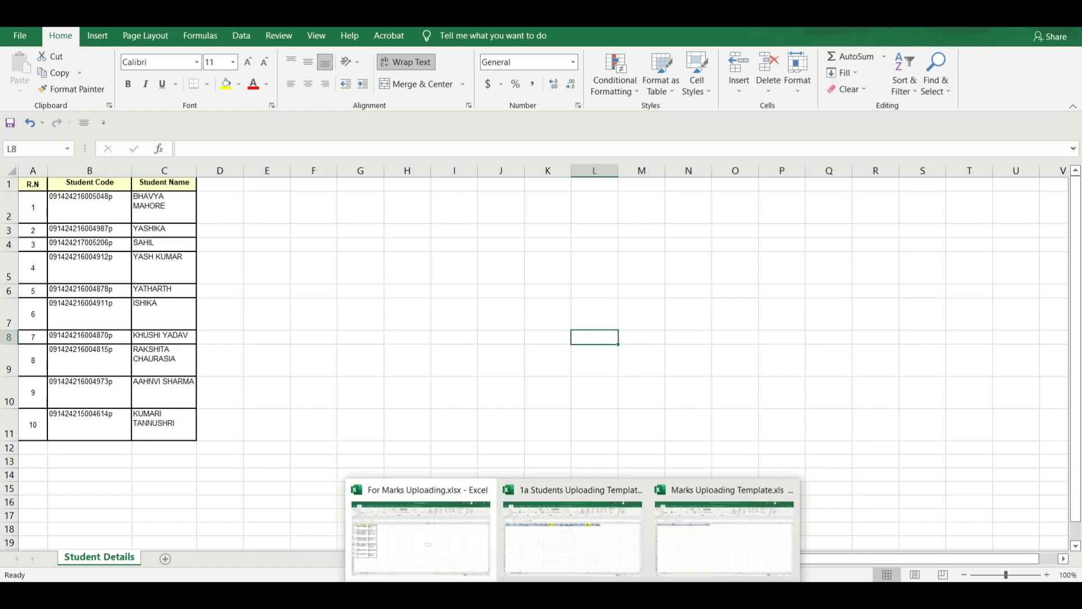
# Step: Check the template's Roll No, Name, UID and marks headings in A1–D1
pyautogui.click(685, 549)
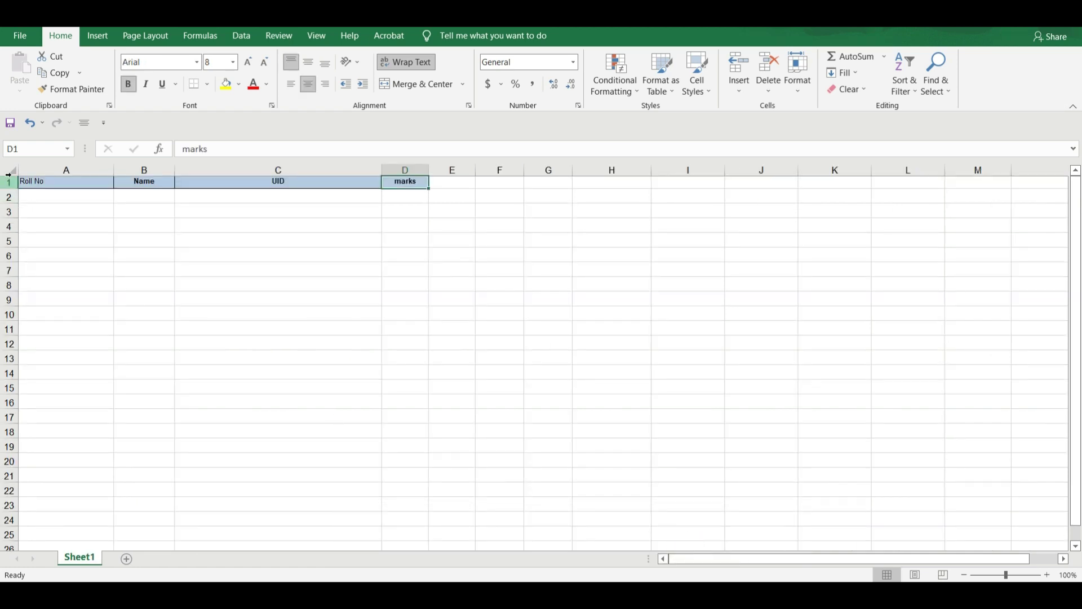
pyautogui.click(43, 184)
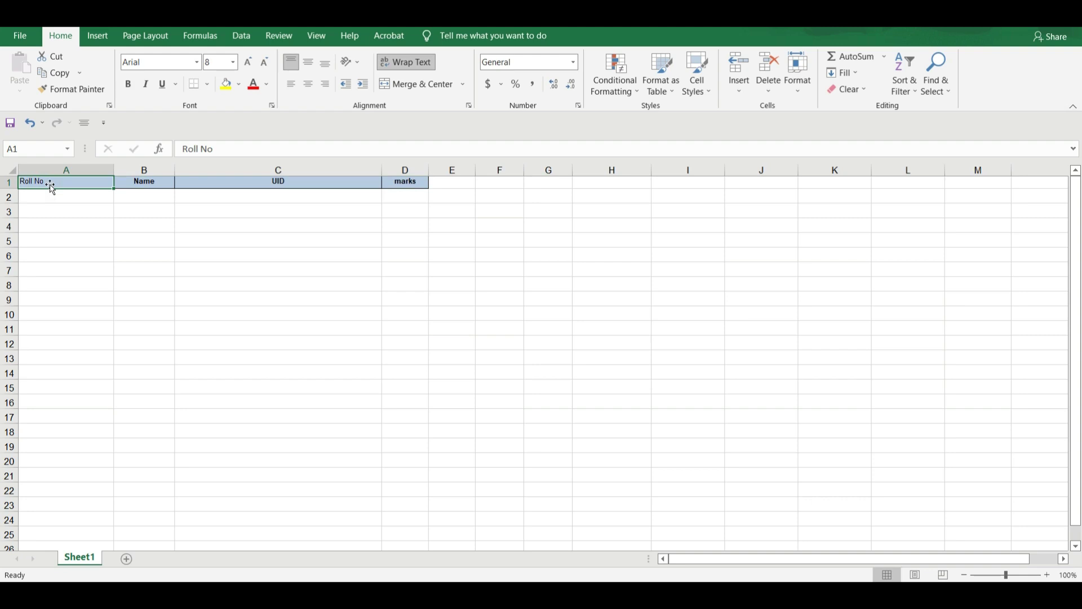
pyautogui.click(134, 183)
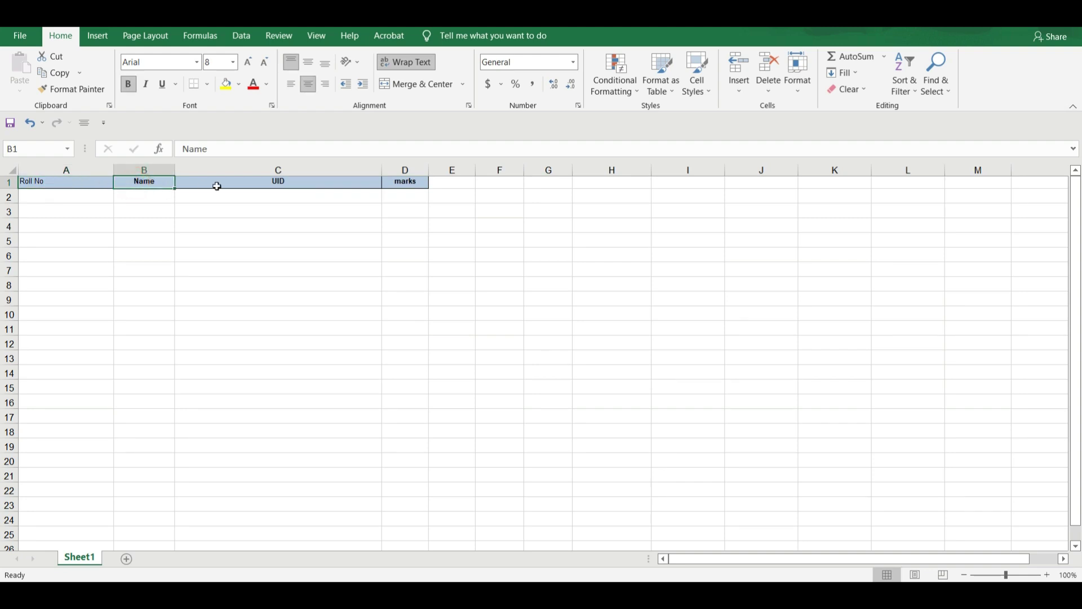
pyautogui.click(243, 184)
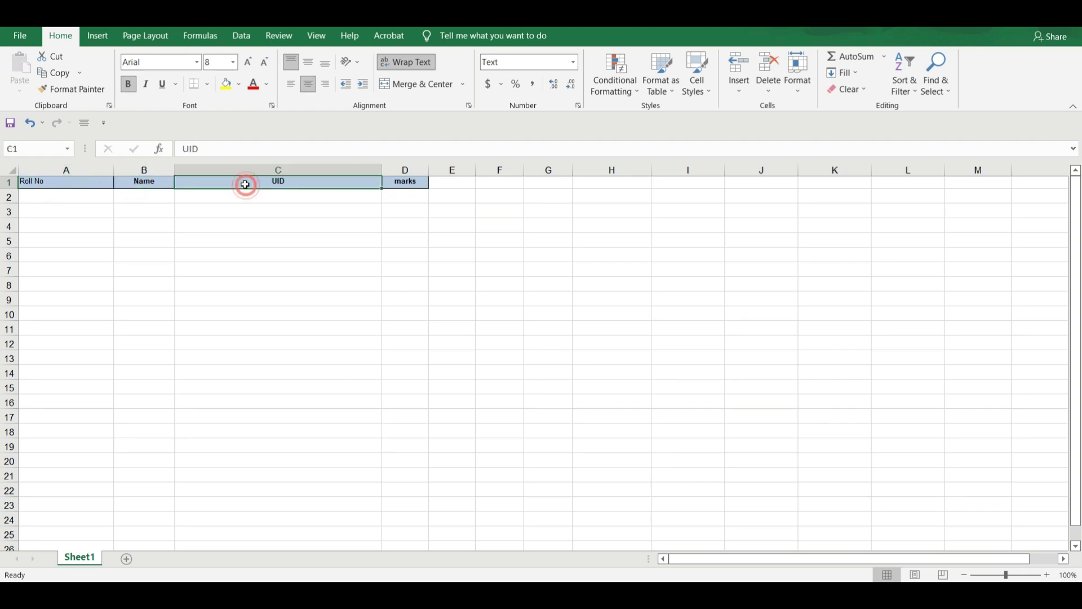
pyautogui.click(398, 182)
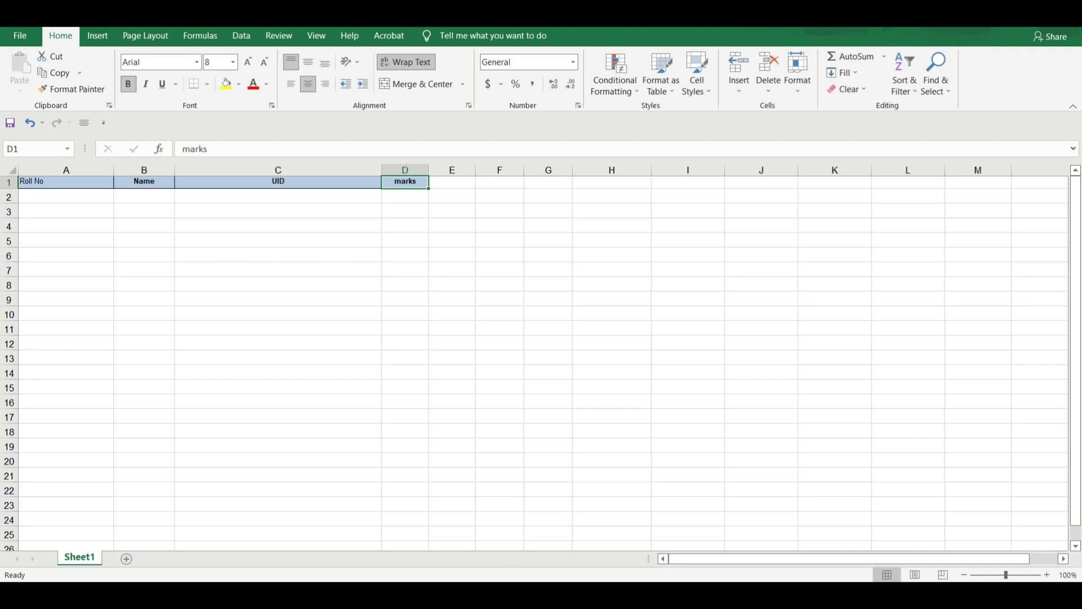
pyautogui.click(459, 548)
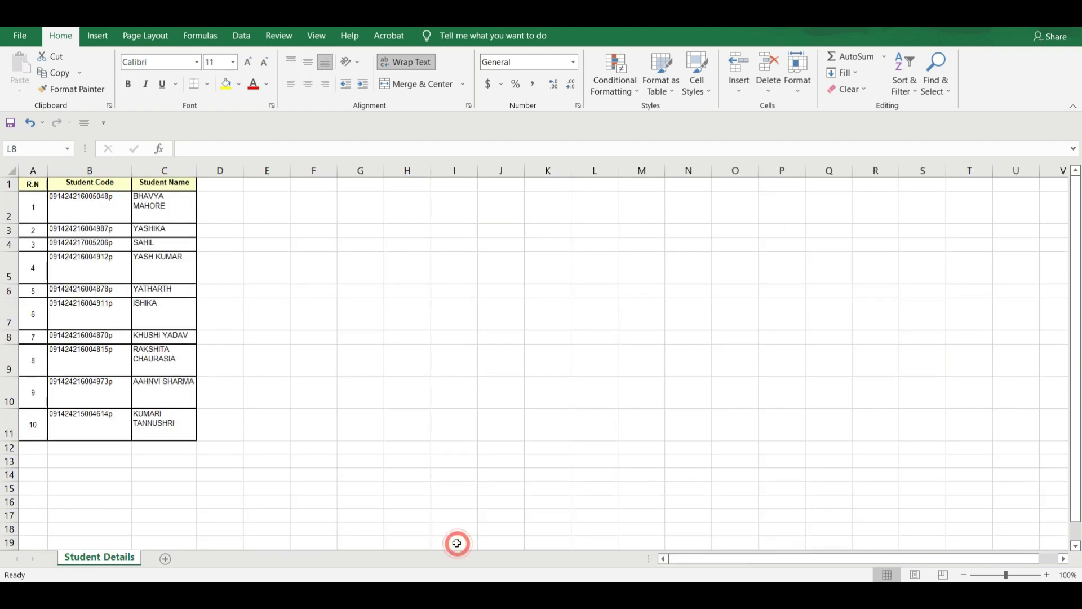
# Step: Cut the Student Name column and insert it before Student Code, then check row 2
pyautogui.click(177, 169)
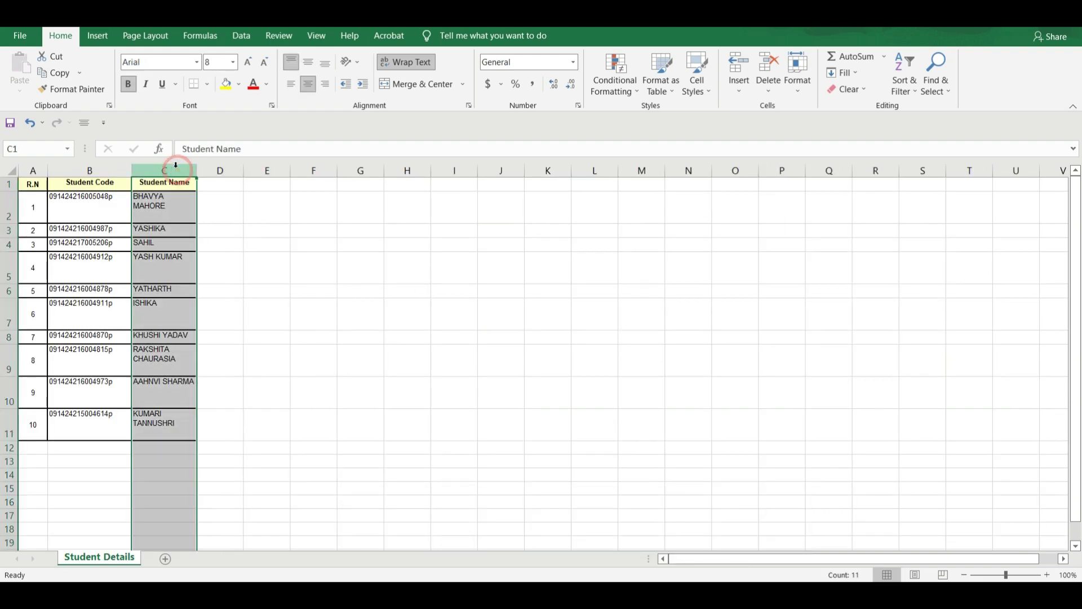
pyautogui.rightClick(177, 169)
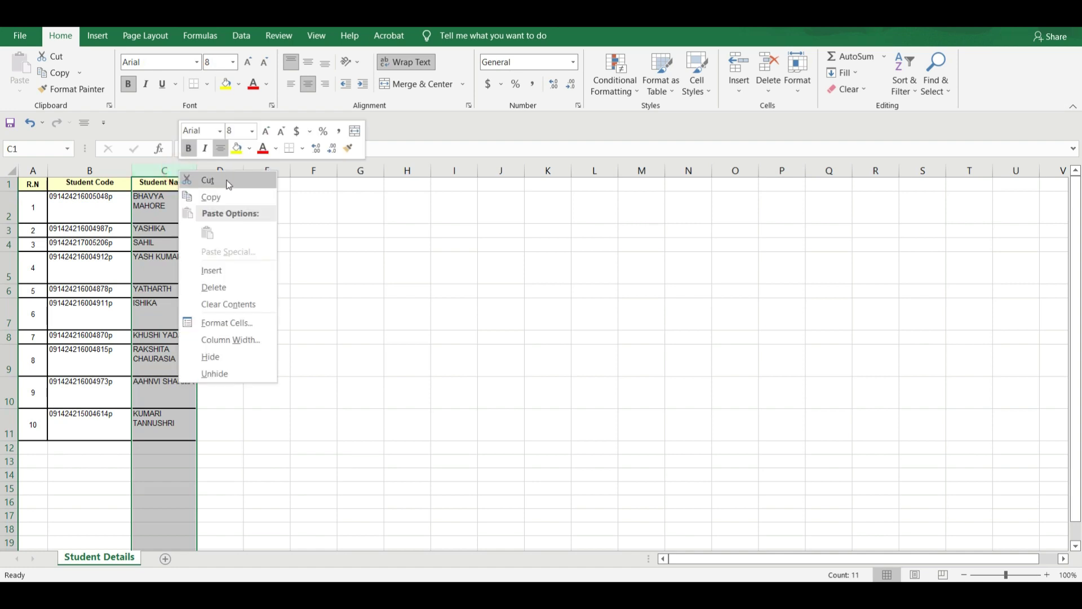
pyautogui.click(208, 180)
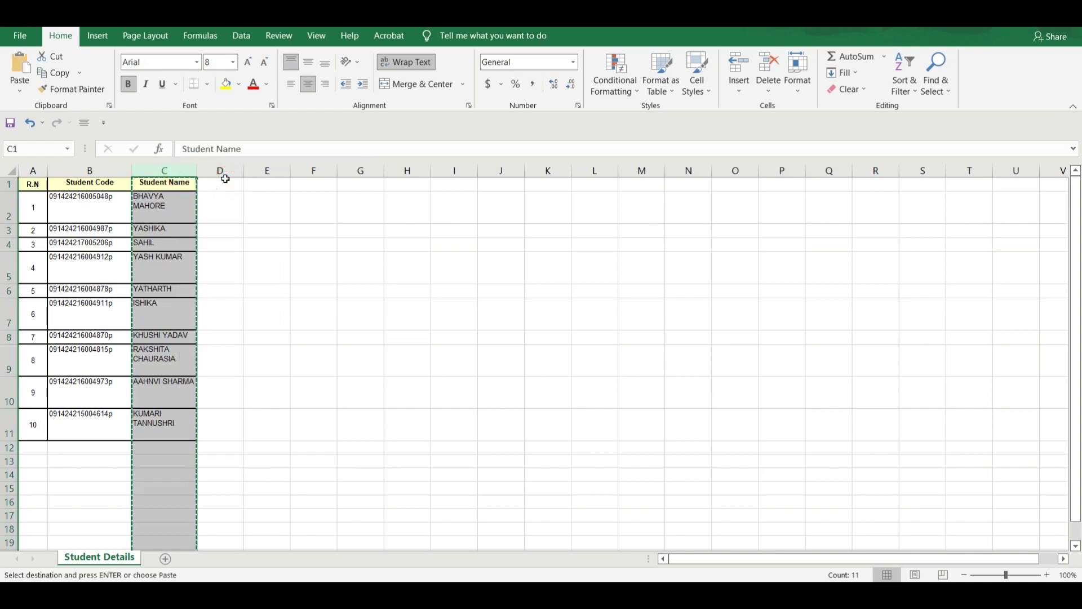
pyautogui.click(77, 168)
pyautogui.rightClick(84, 174)
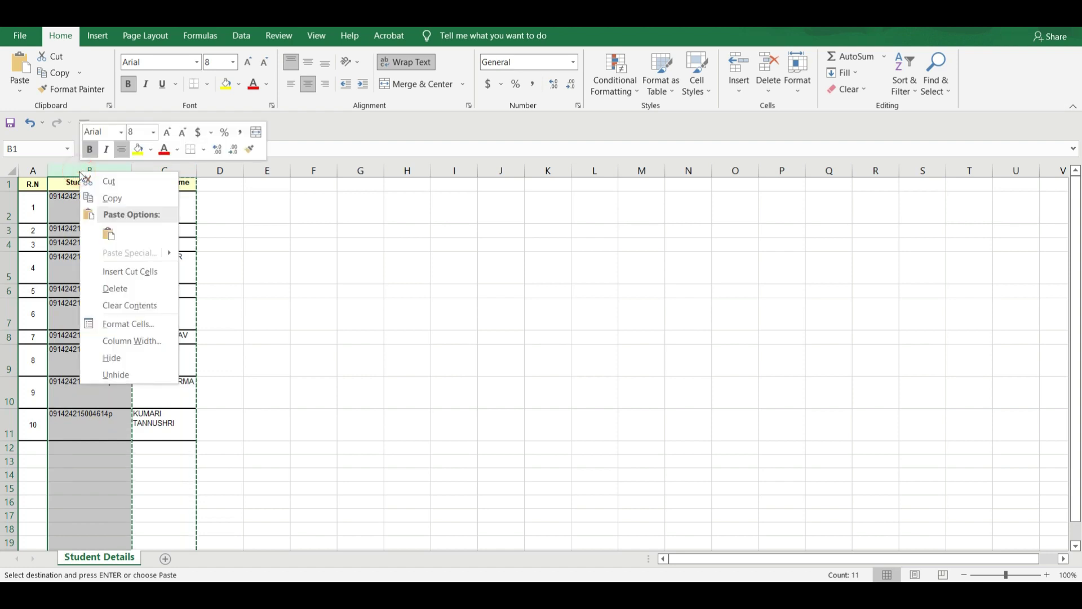
pyautogui.click(118, 270)
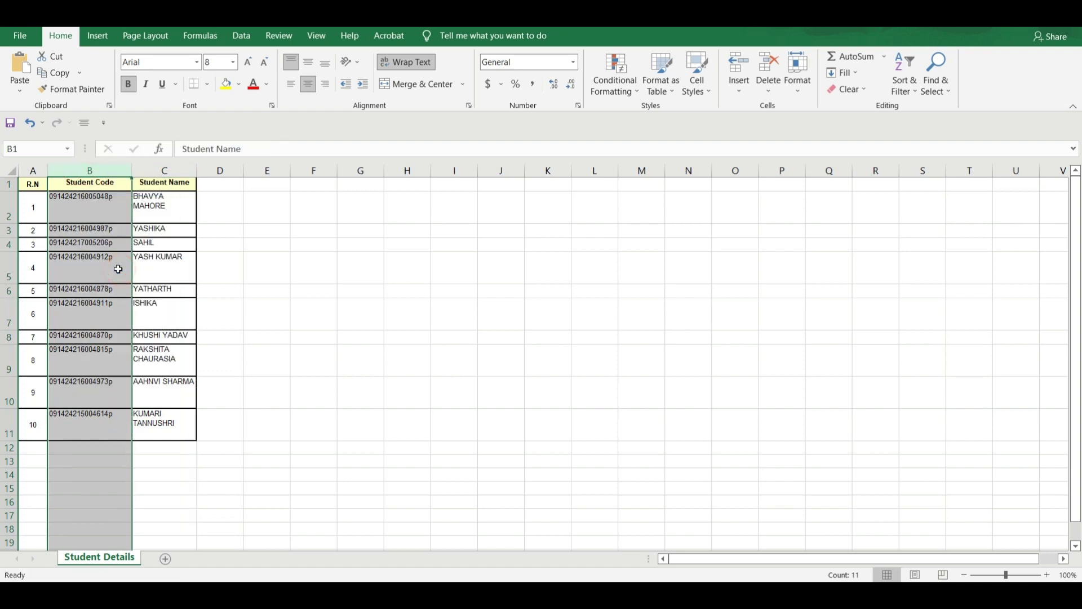
pyautogui.click(364, 300)
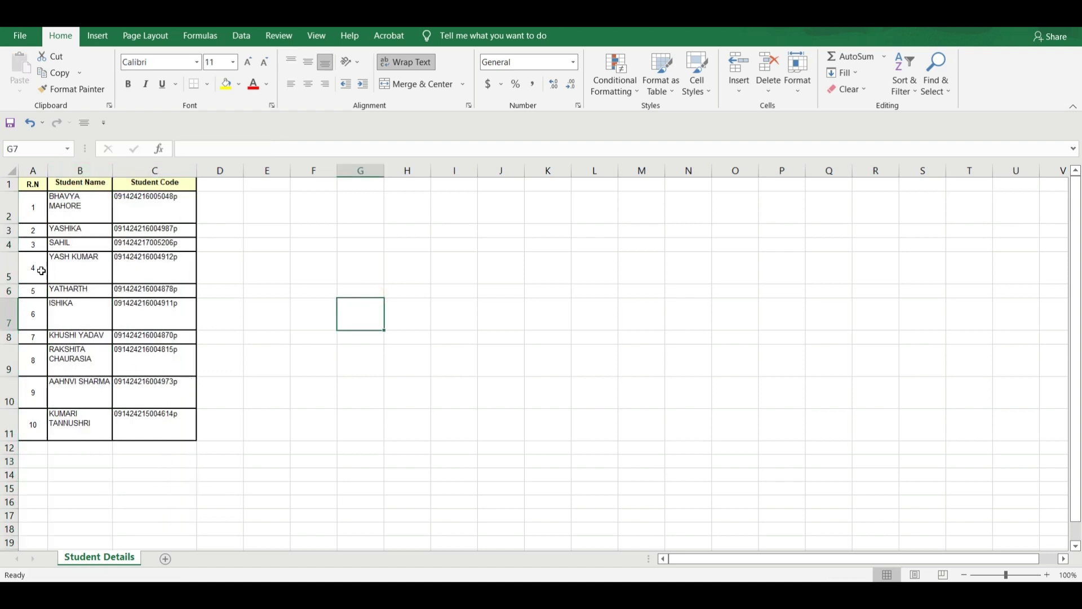
pyautogui.click(36, 213)
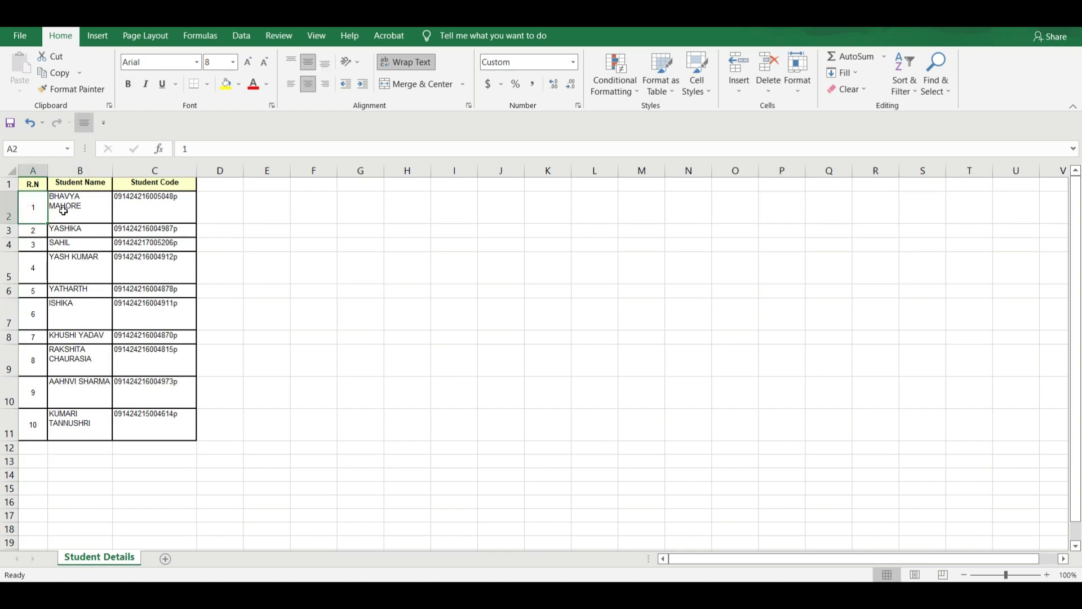
pyautogui.click(64, 211)
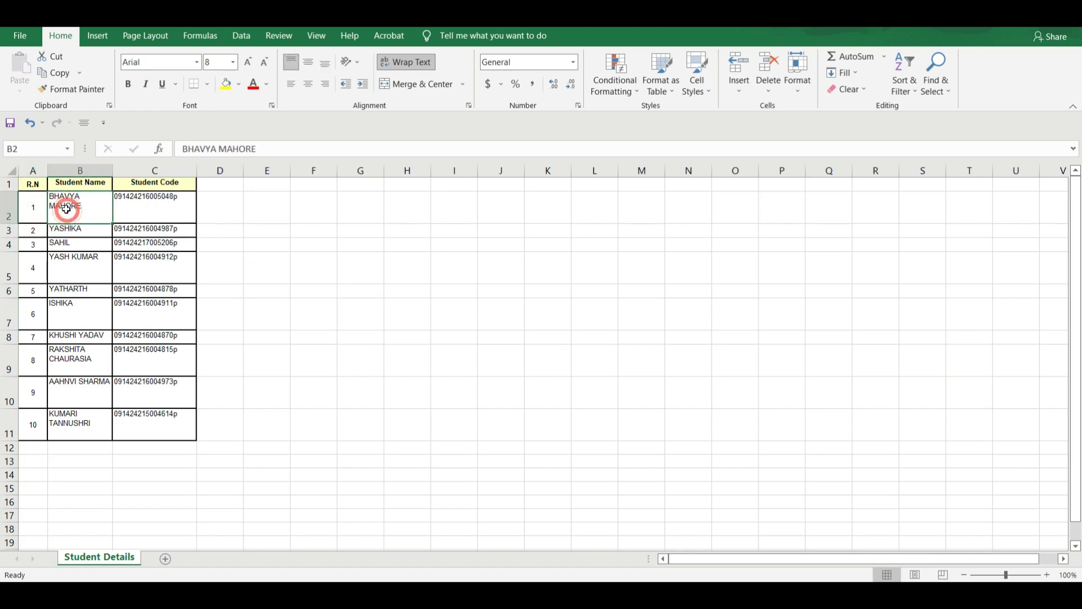
pyautogui.click(144, 207)
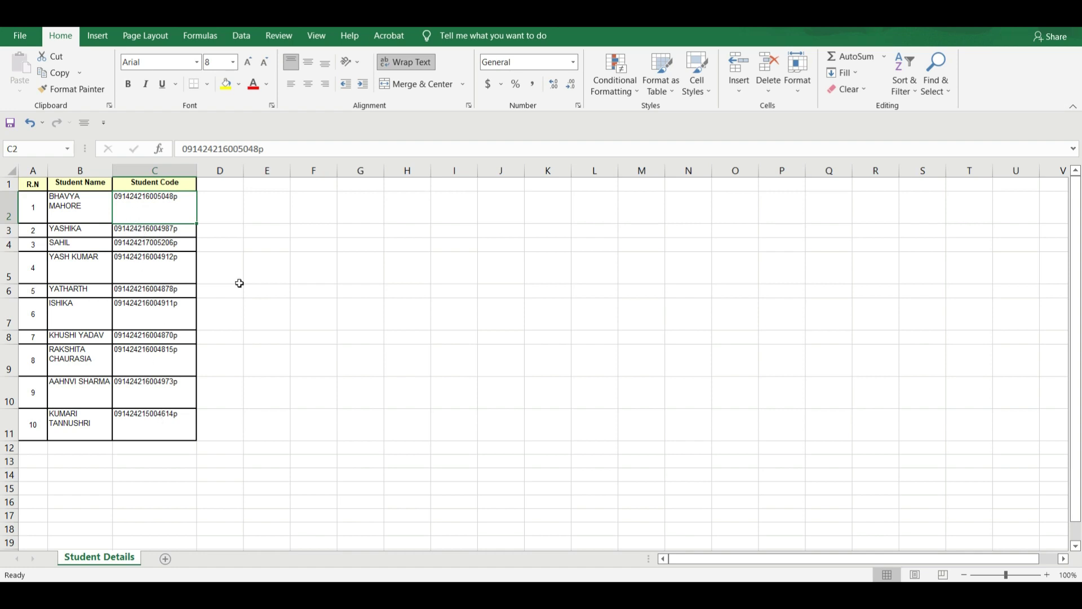
# Step: Enter the heading 'Marks' in cell D1
pyautogui.click(217, 187)
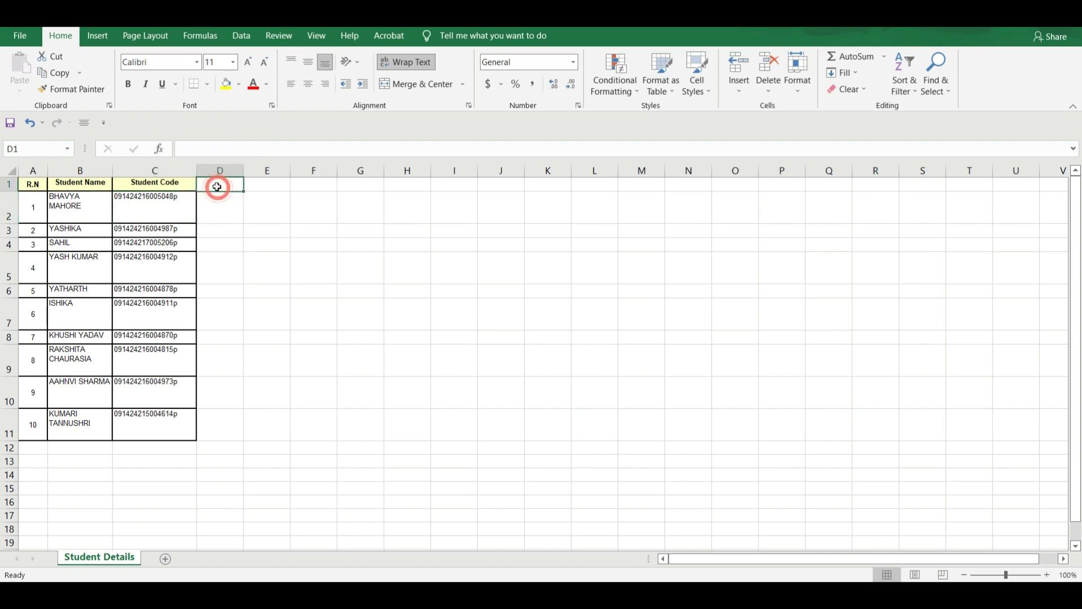
pyautogui.write('Marks')
pyautogui.click(338, 350)
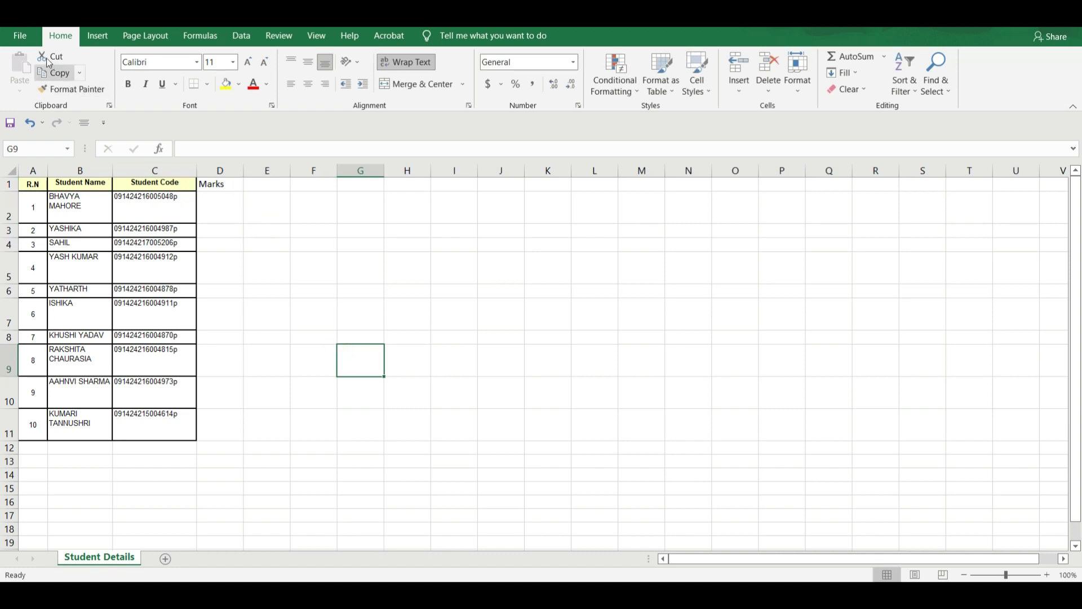
# Step: Save the workbook as 7A Eng TE SE20 in S2S Result Software Training
pyautogui.click(23, 37)
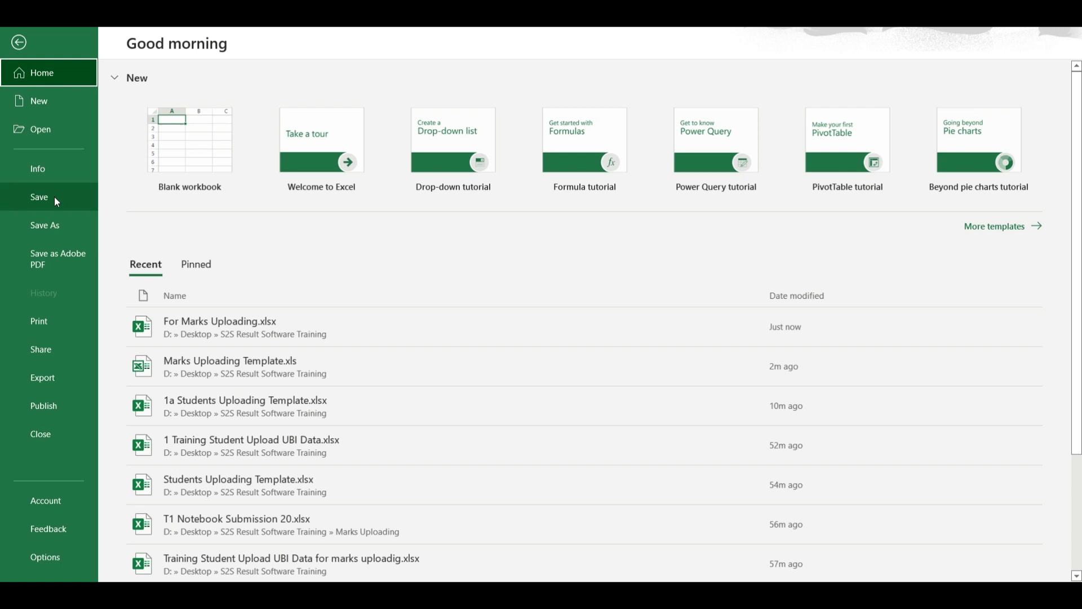
pyautogui.click(49, 222)
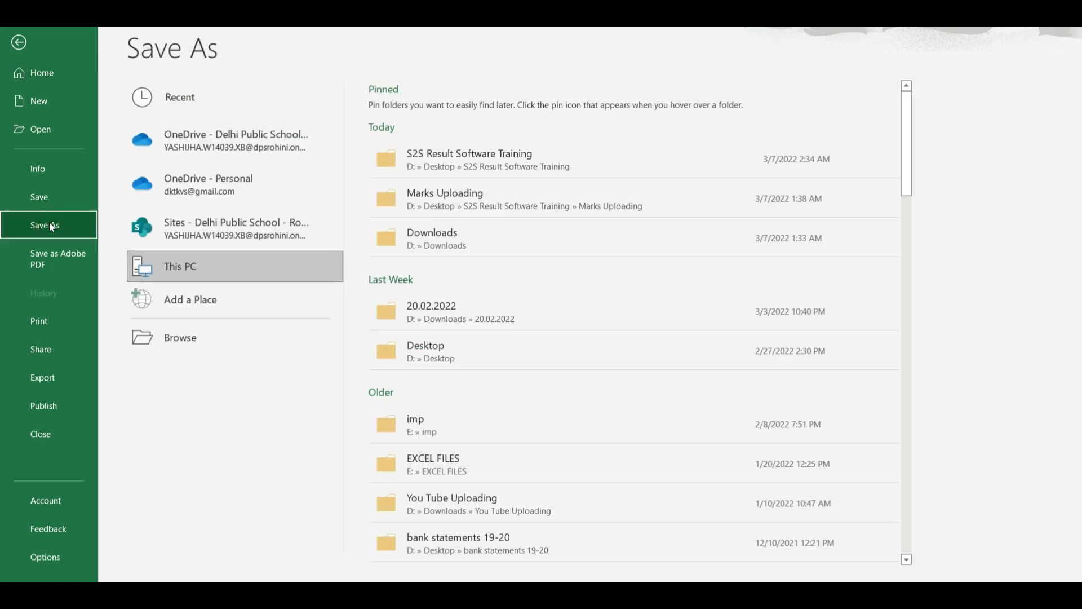
pyautogui.click(469, 163)
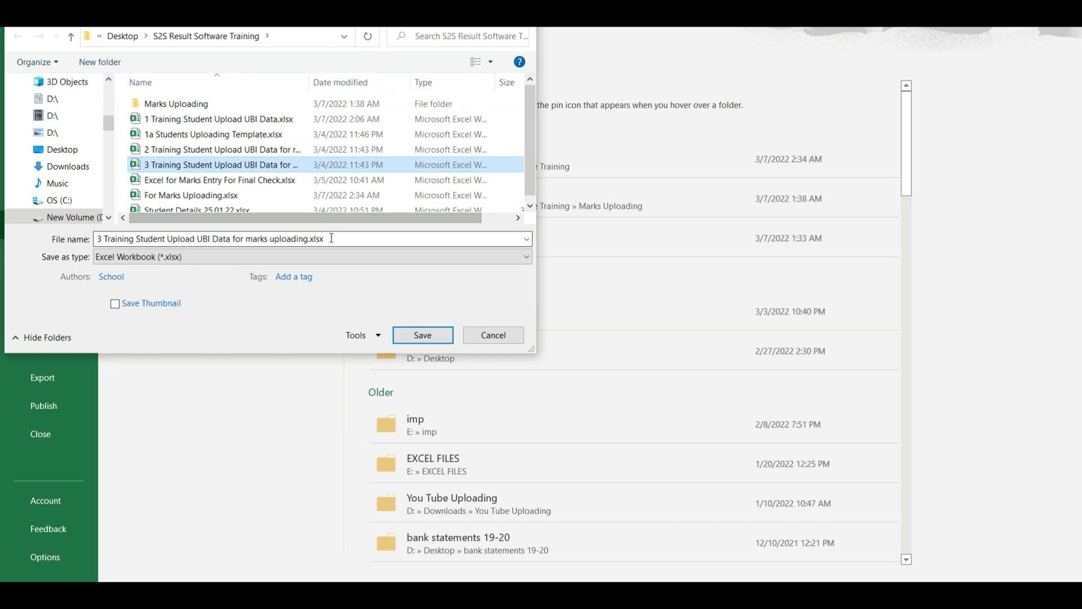
pyautogui.click(332, 239)
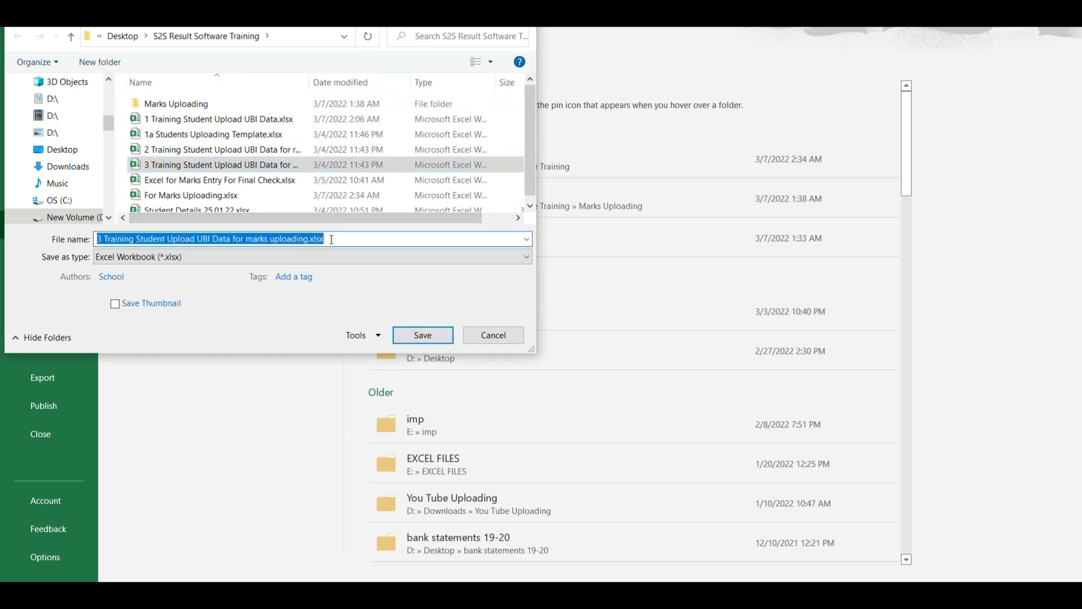
pyautogui.write('7A Eng TE SE20')
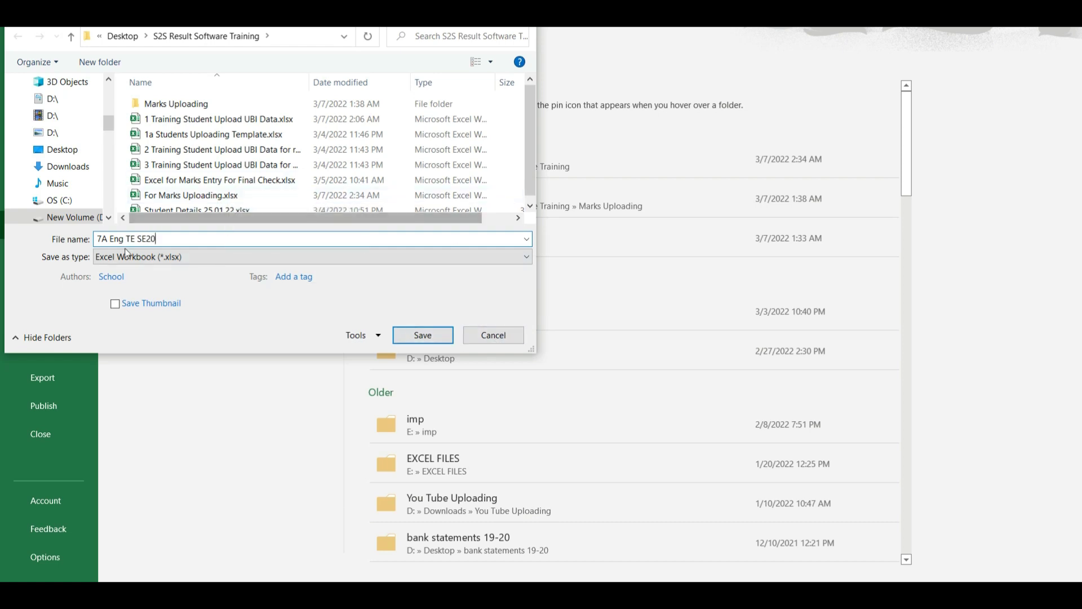
pyautogui.click(450, 334)
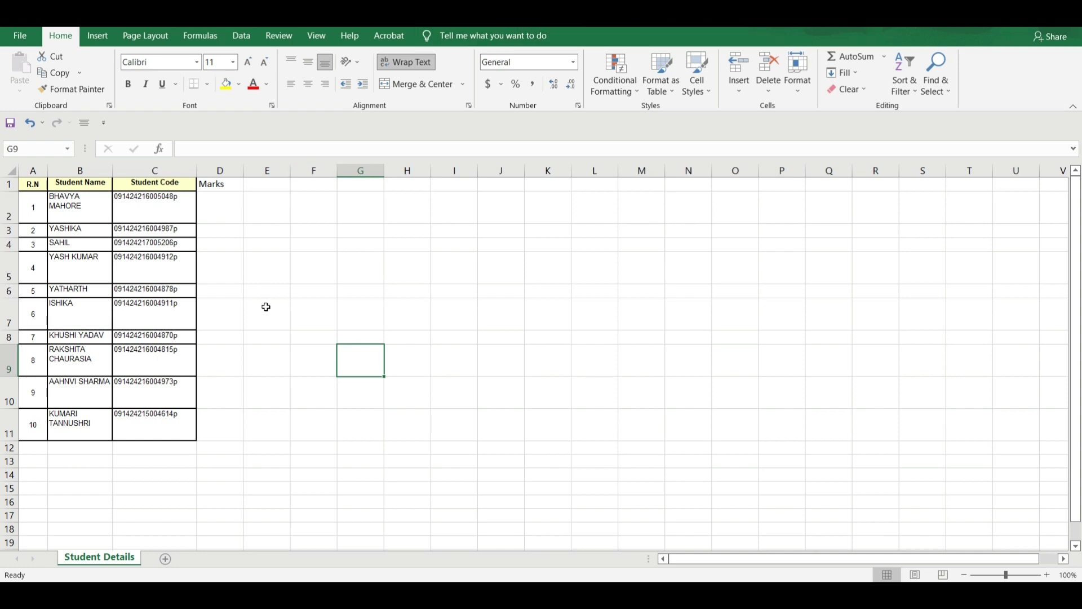
# Step: Save another copy under a new 7A Eng T1 file name in S2S Result Software Training
pyautogui.click(11, 39)
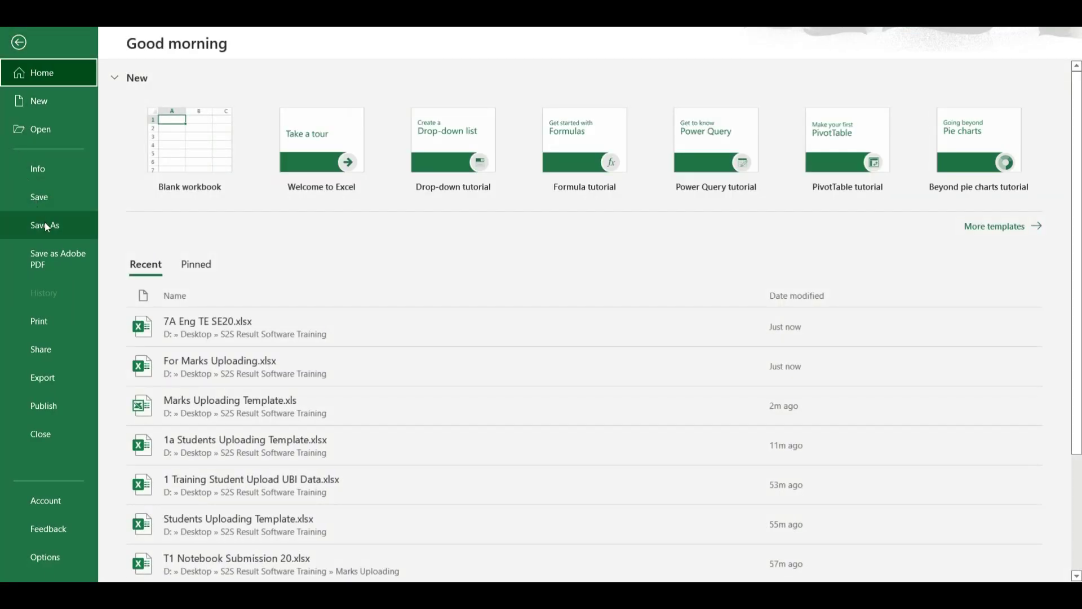
pyautogui.click(45, 226)
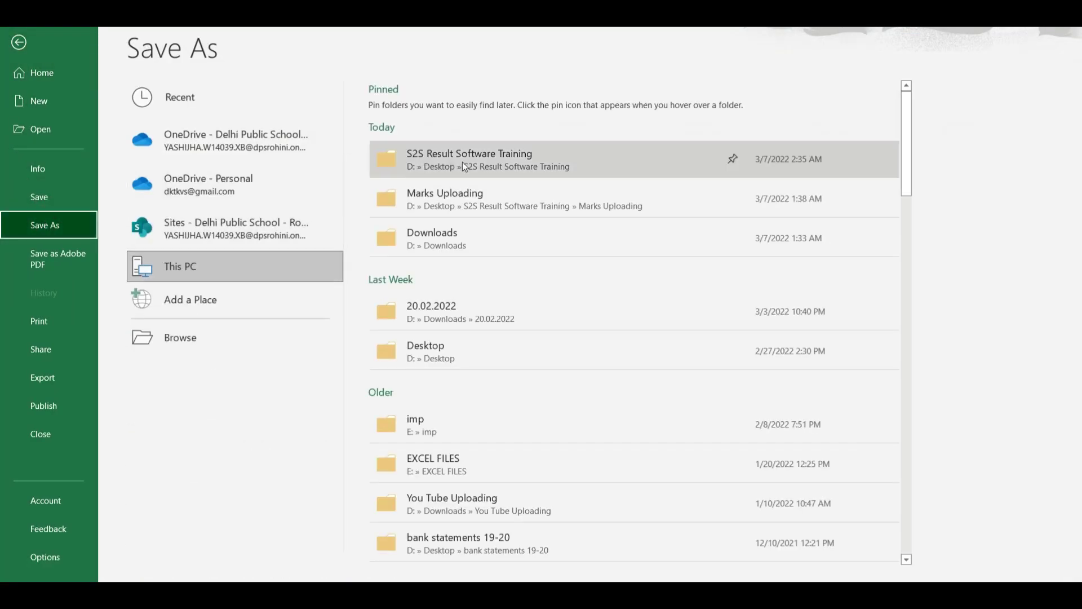
pyautogui.click(462, 161)
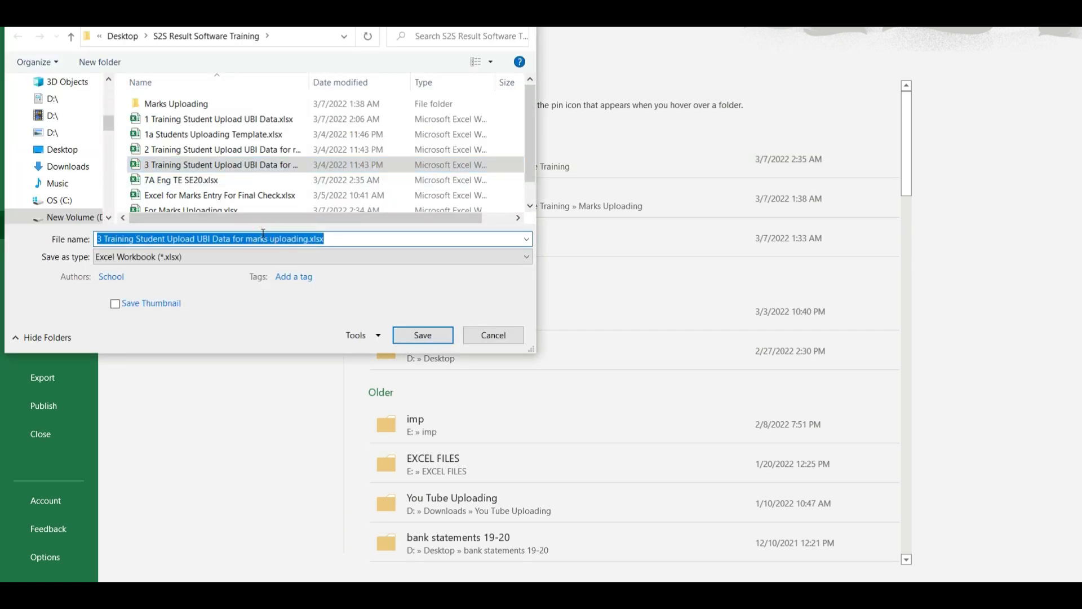
pyautogui.write('7A')
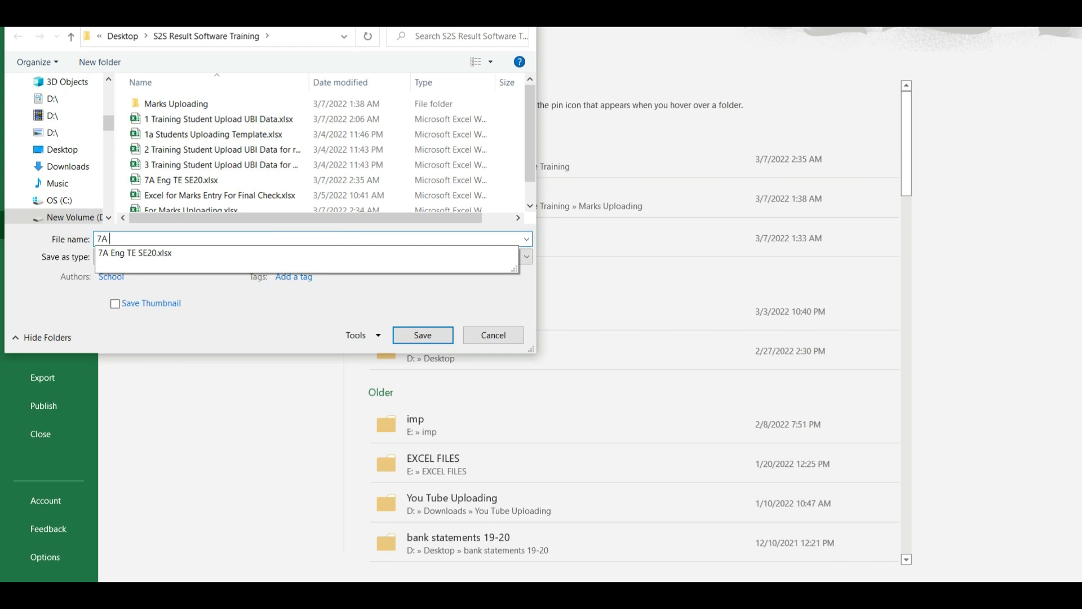
pyautogui.write('Eng ')
pyautogui.write('T')
pyautogui.write('1')
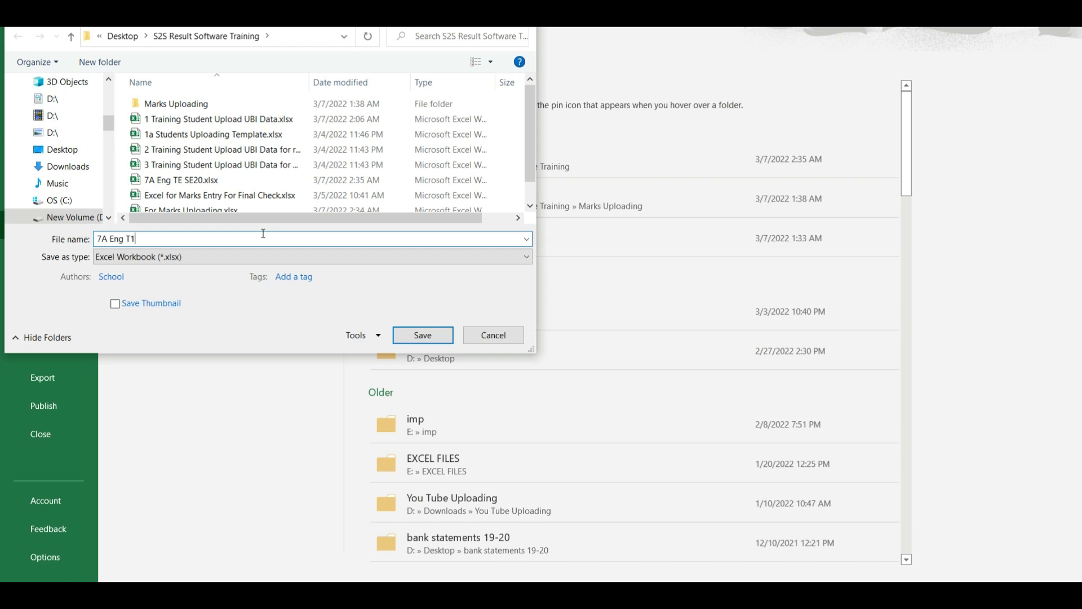
pyautogui.write('NS')
pyautogui.write(' 10')
pyautogui.click(419, 334)
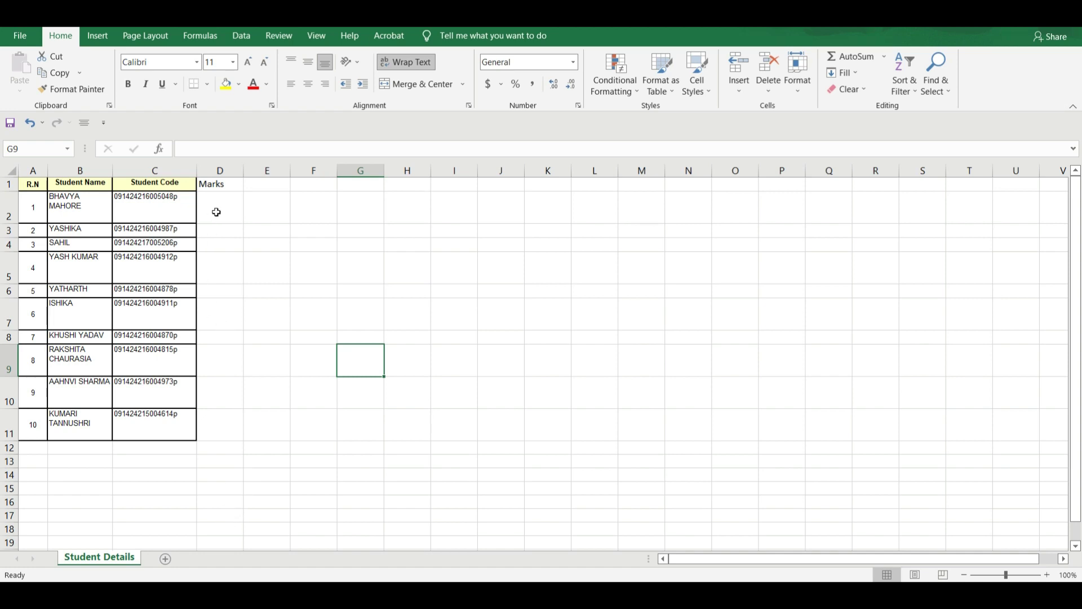
# Step: Enter marks 10, 11 and 25 in cells D2 to D4
pyautogui.moveTo(216, 212); pyautogui.dragTo(221, 426)
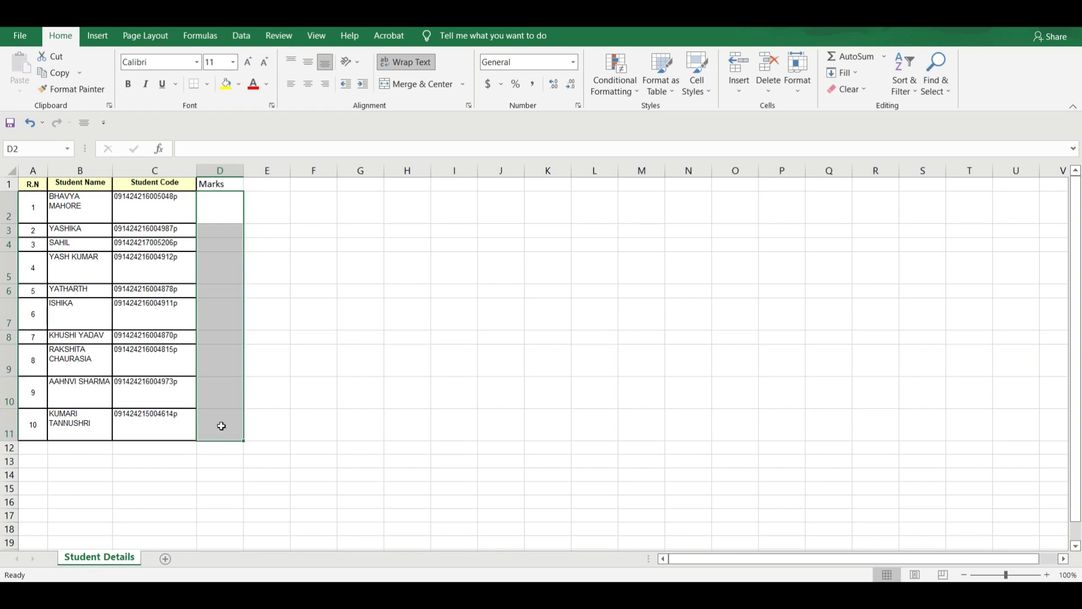
pyautogui.click(386, 412)
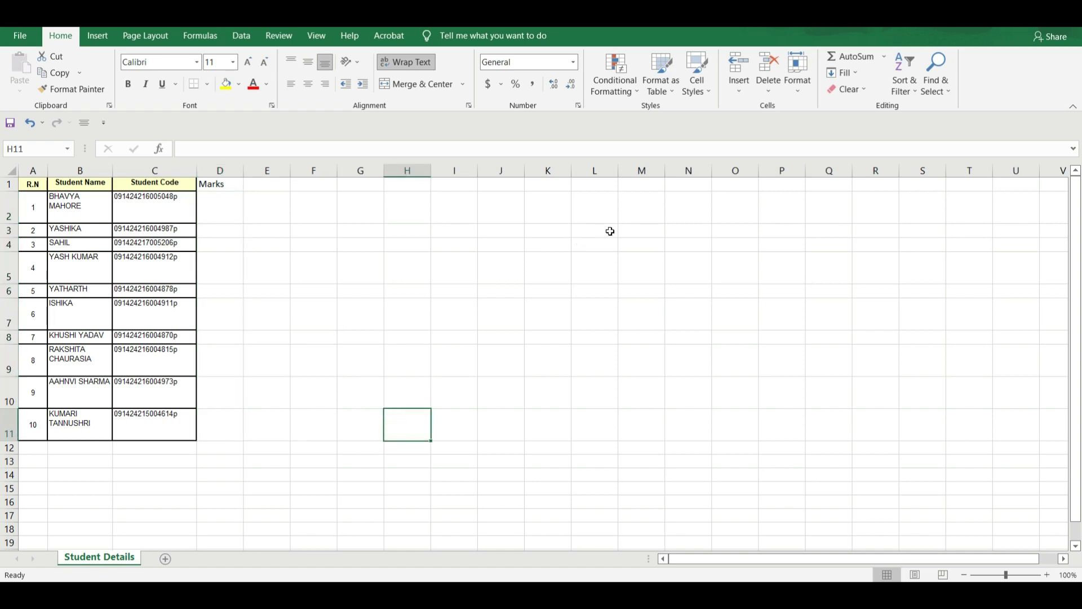
pyautogui.click(222, 211)
pyautogui.write('10')
pyautogui.press('Return')
pyautogui.write('11')
pyautogui.press('Return')
pyautogui.write('25')
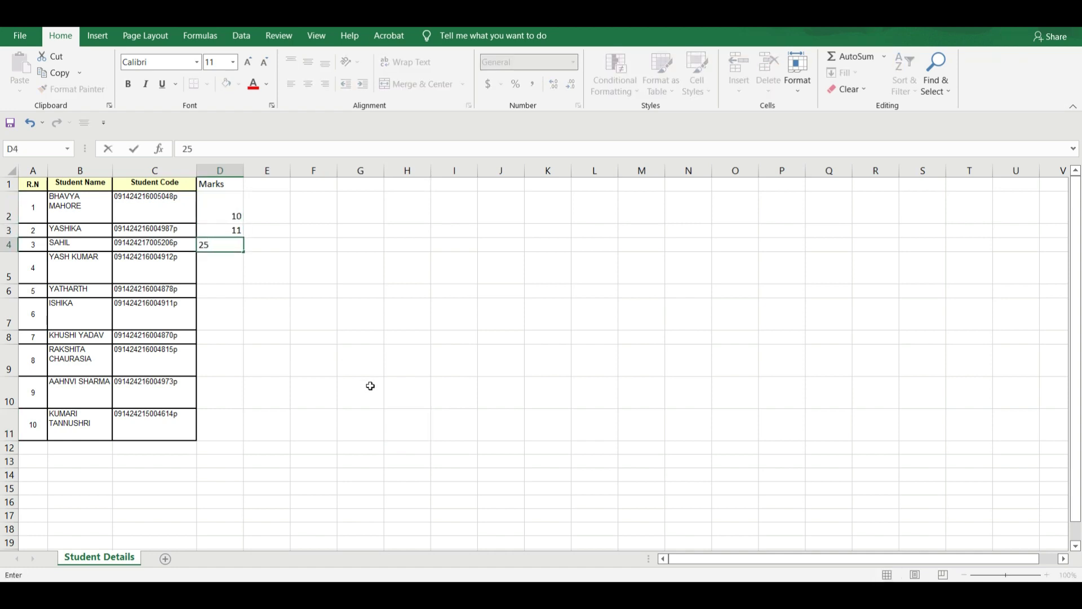
pyautogui.click(370, 385)
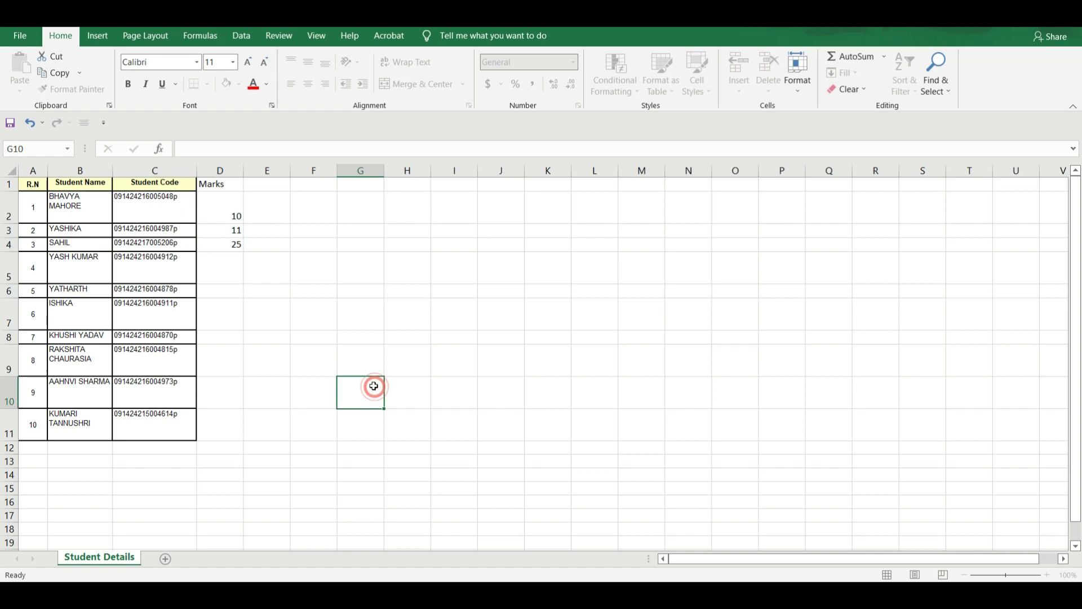
# Step: Put sample values 10 and 11 in cells L13 and L14
pyautogui.click(597, 459)
pyautogui.write('10')
pyautogui.press('Return')
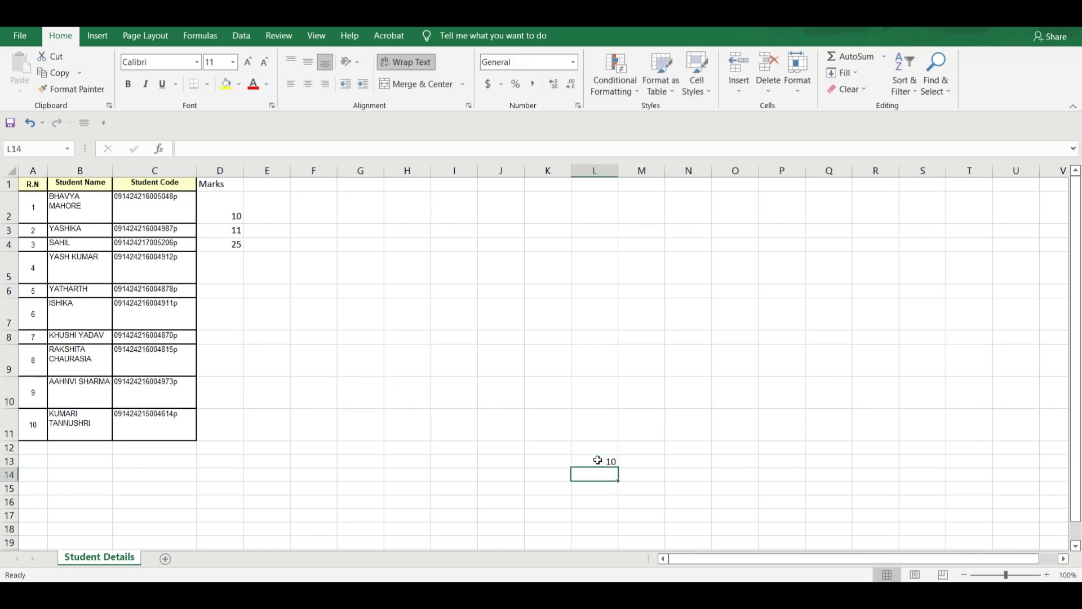
pyautogui.write('11')
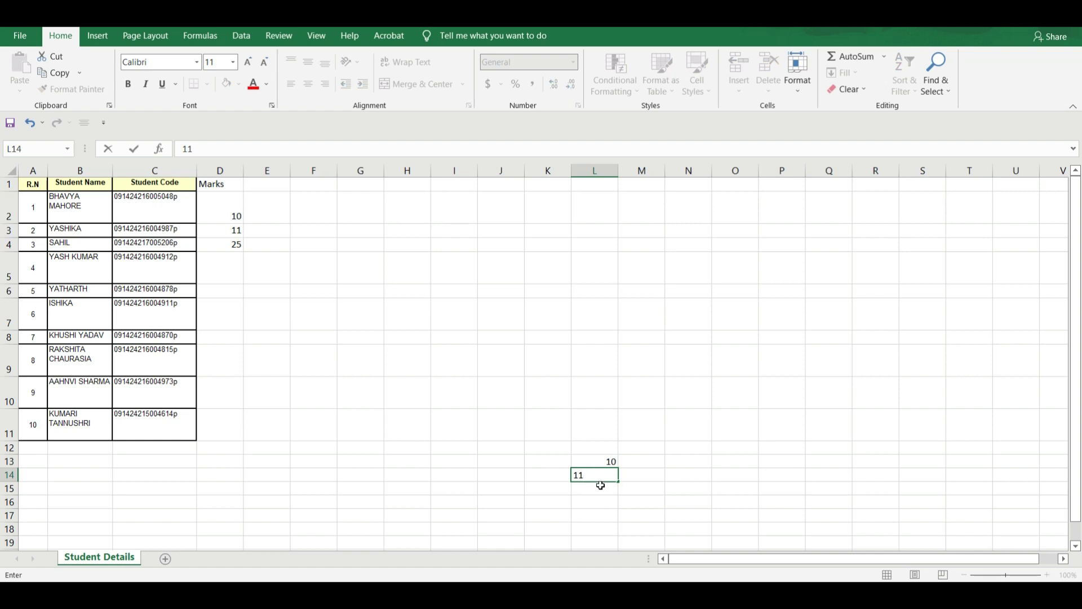
pyautogui.press('Return')
# Step: Copy 10 and 11 from L13:L14 into D5:D6 and select them to extend the series
pyautogui.moveTo(601, 461); pyautogui.dragTo(602, 472)
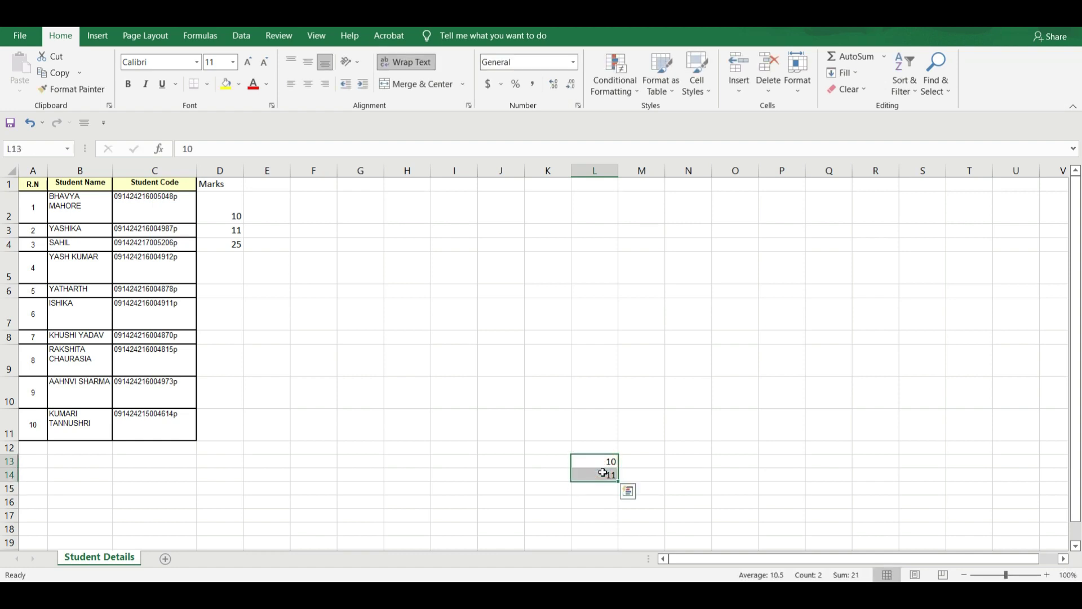
pyautogui.hotkey('ctrl', 'c')
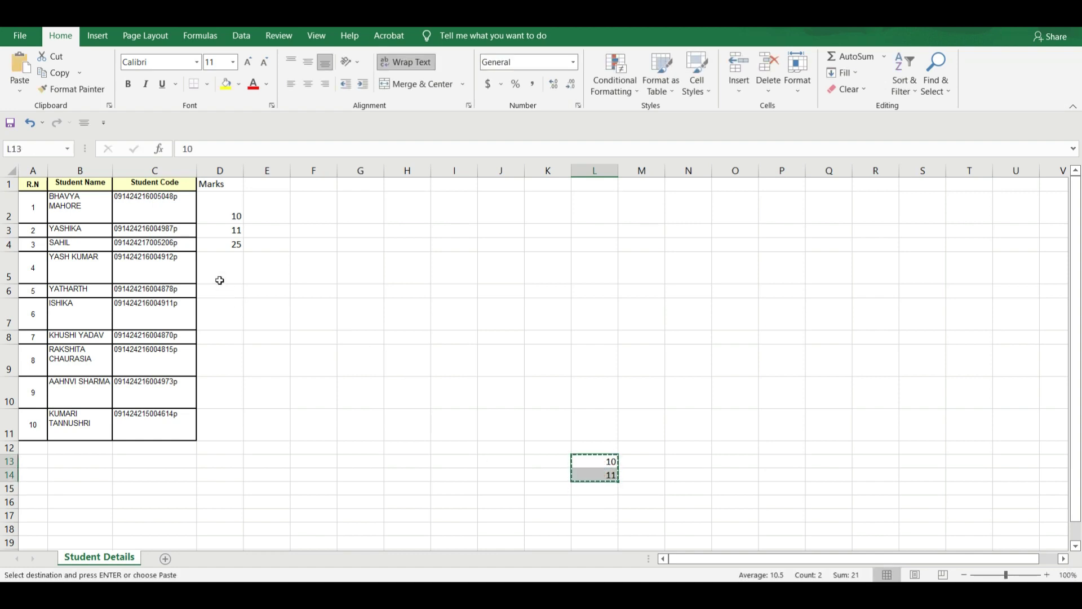
pyautogui.click(219, 282)
pyautogui.hotkey('ctrl', 'v')
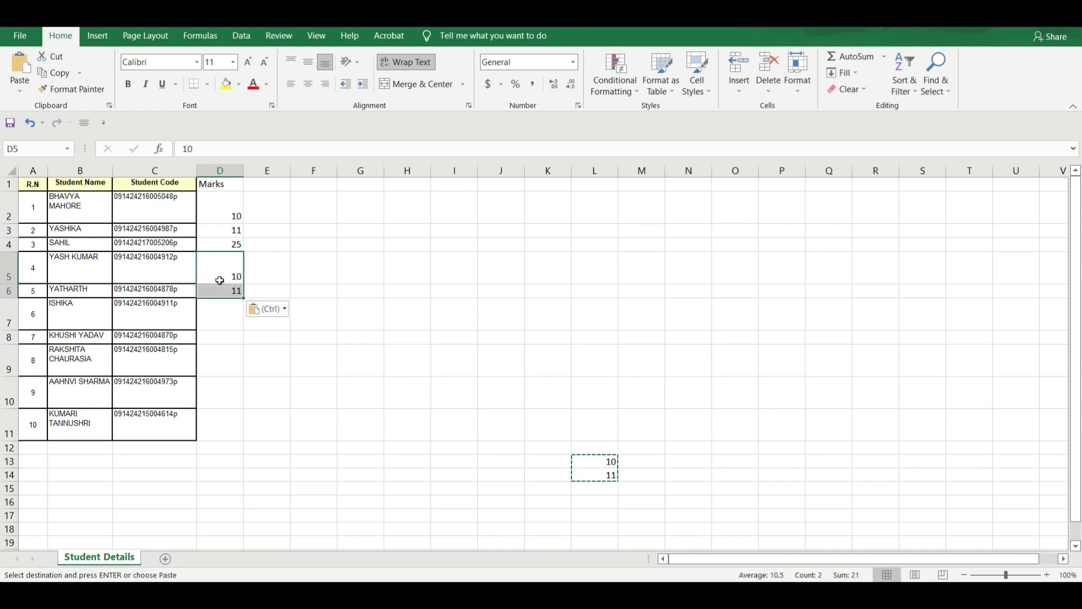
pyautogui.click(343, 374)
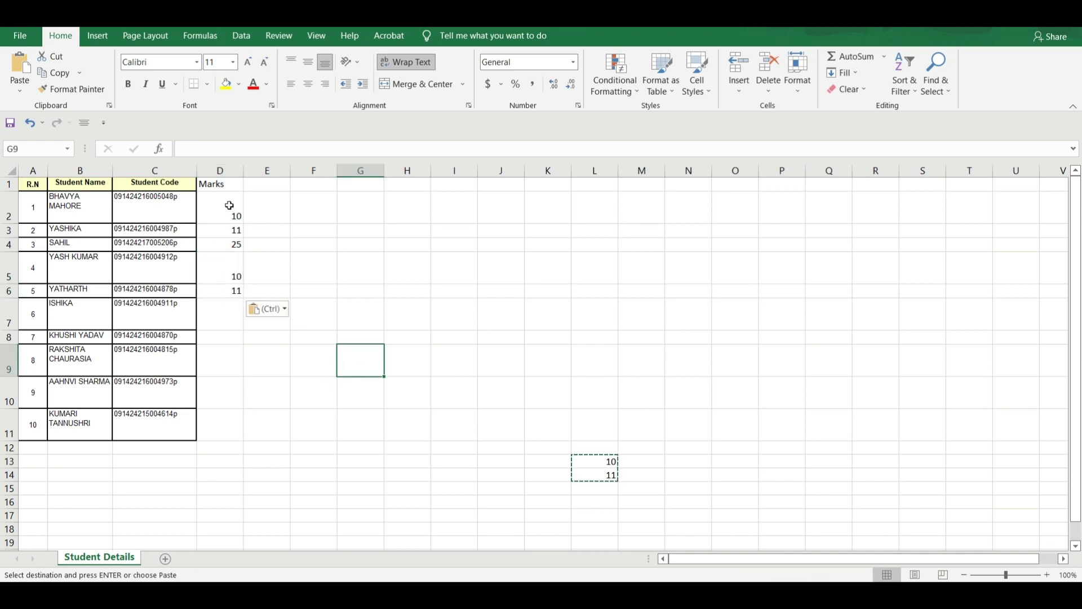
pyautogui.moveTo(231, 264); pyautogui.dragTo(237, 434)
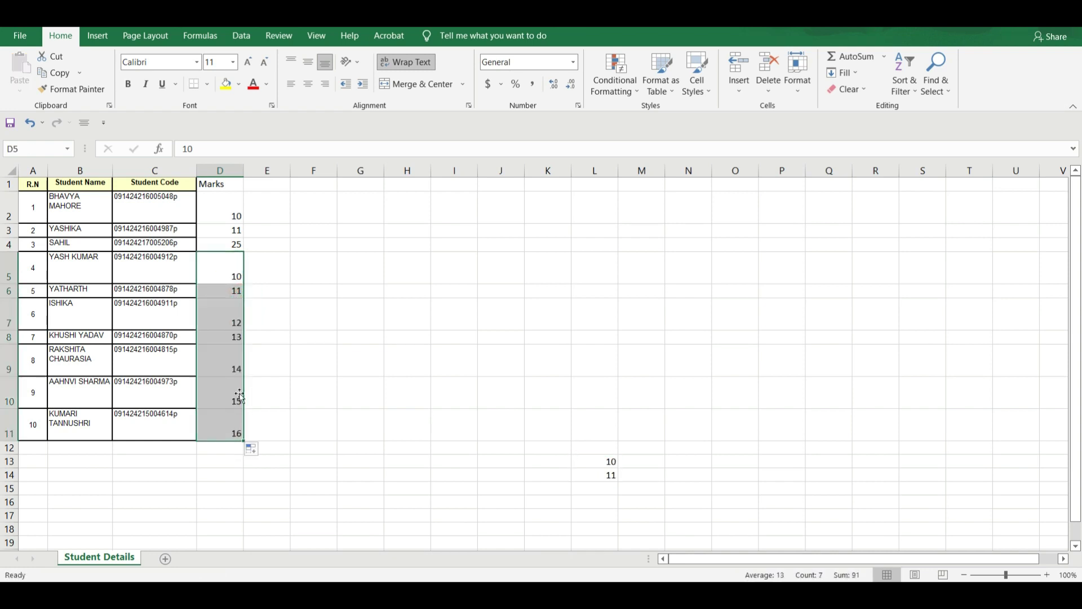